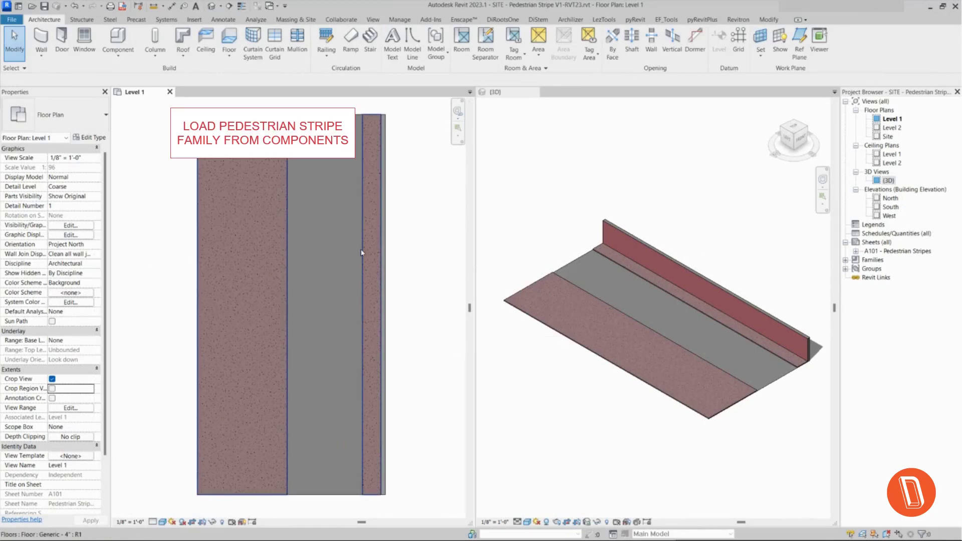
# Place an Edge Parallel pedestrian stripe on the work plane, spanning from the left to the right road edge.
pyautogui.click(103, 58)
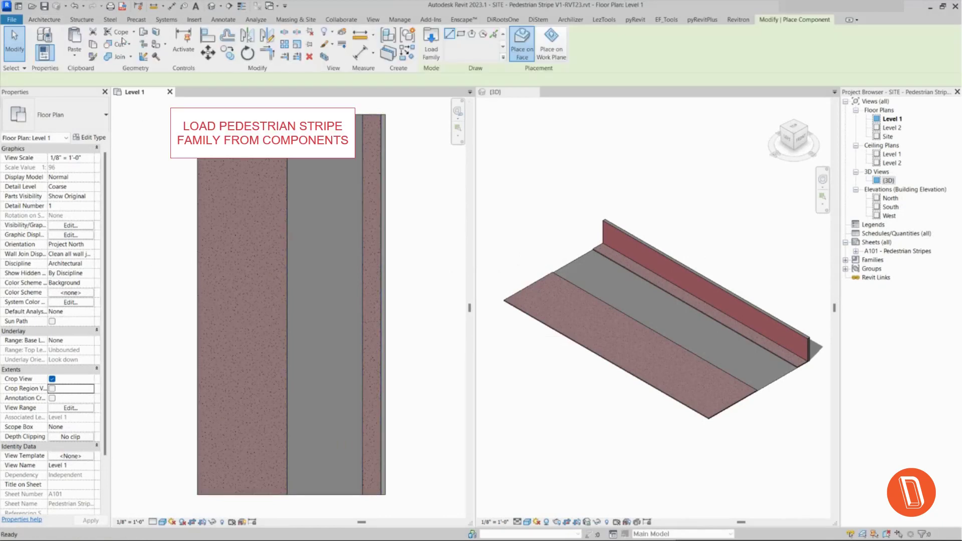
pyautogui.click(72, 120)
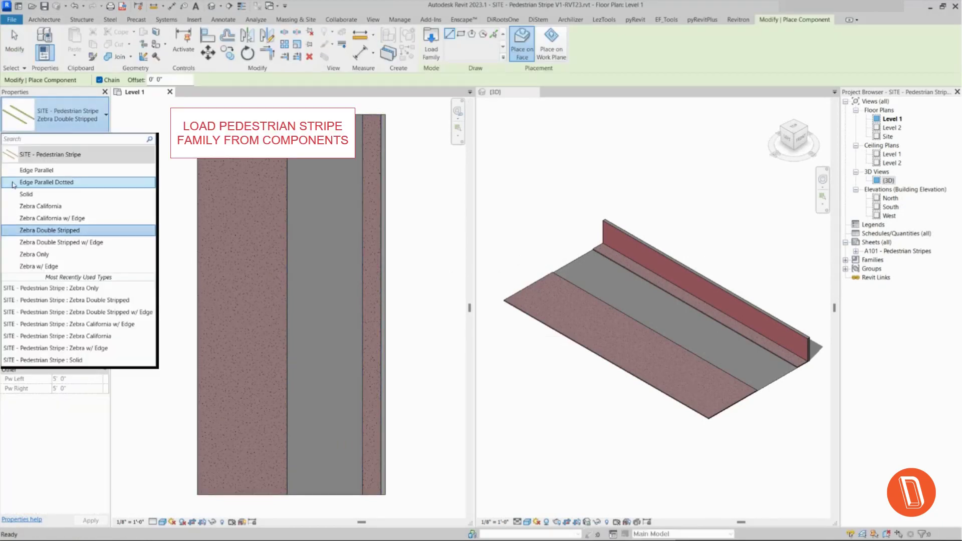
pyautogui.click(37, 171)
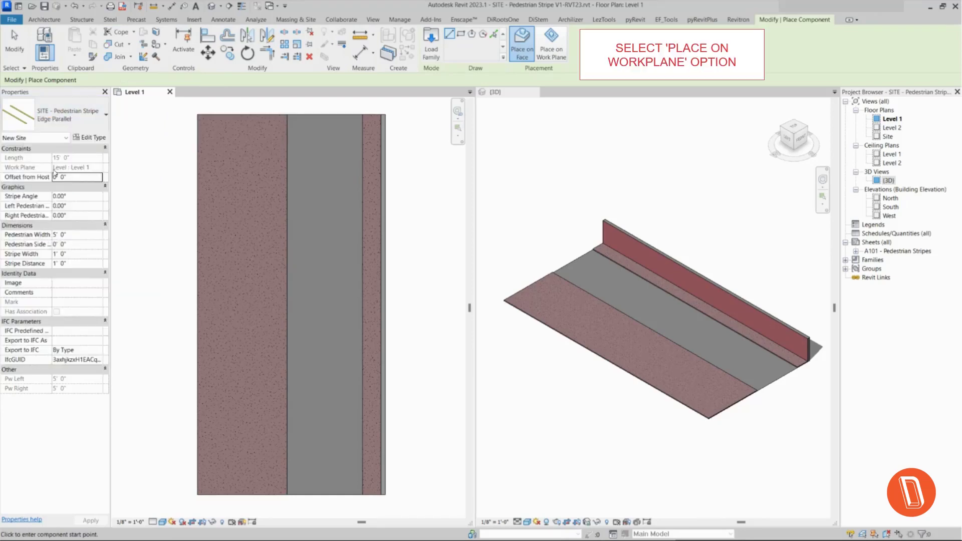
pyautogui.click(551, 43)
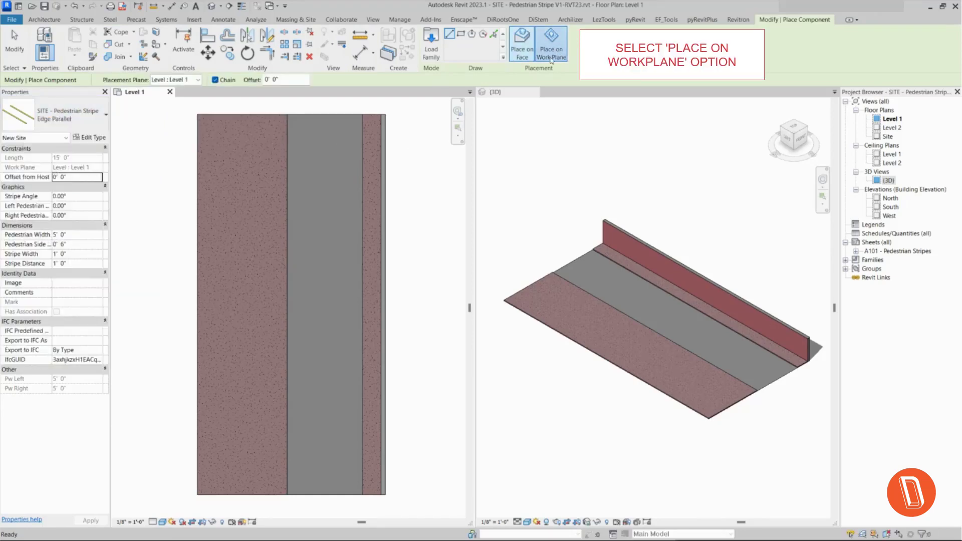
pyautogui.scroll(3, 340, 114)
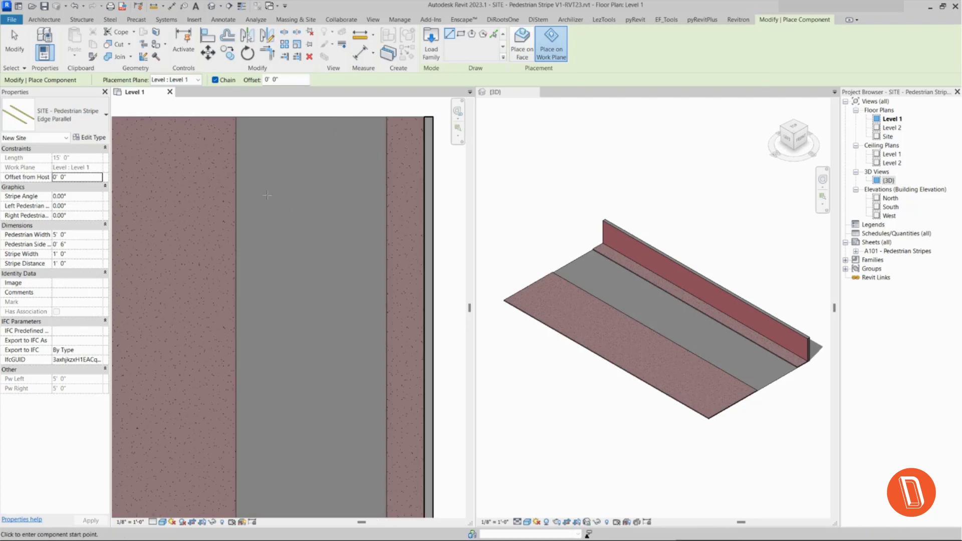
pyautogui.click(237, 211)
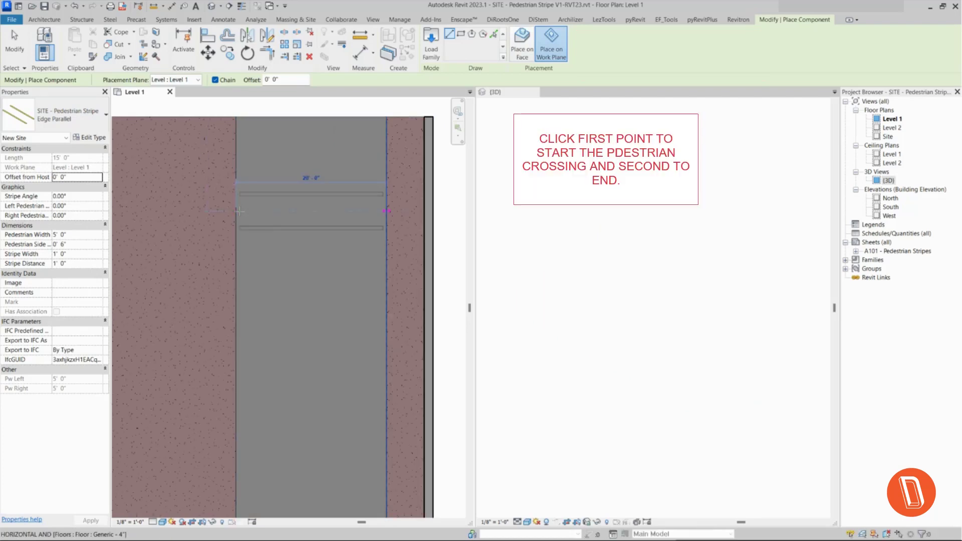
pyautogui.click(386, 211)
pyautogui.press('Escape')
pyautogui.press('Escape')
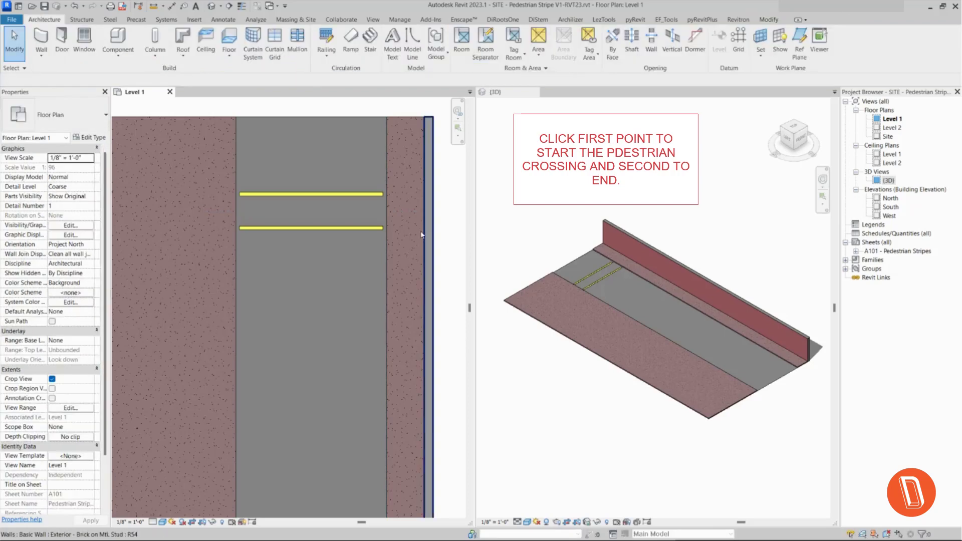
pyautogui.scroll(1, 348, 156)
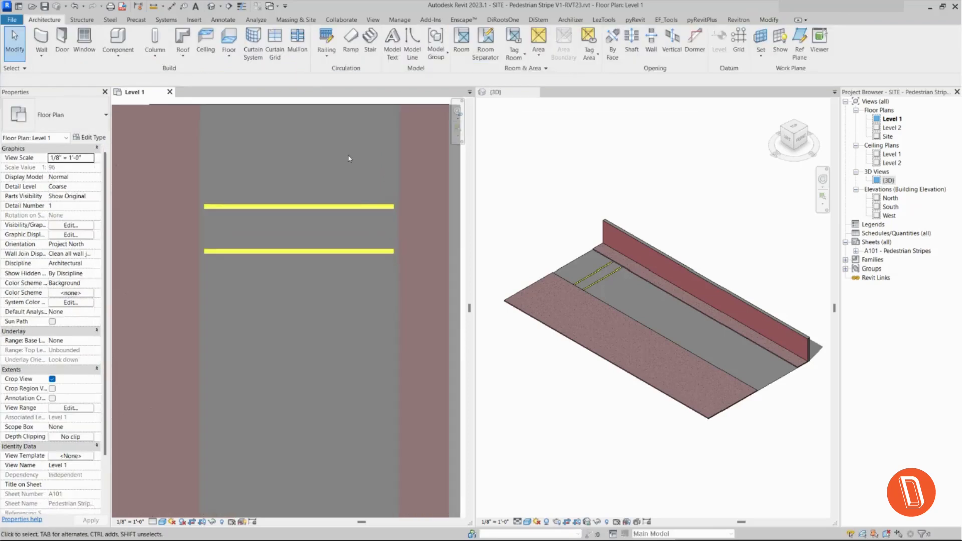
# Switch the placed crossing to the Edge Parallel Dotted type.
pyautogui.click(365, 206)
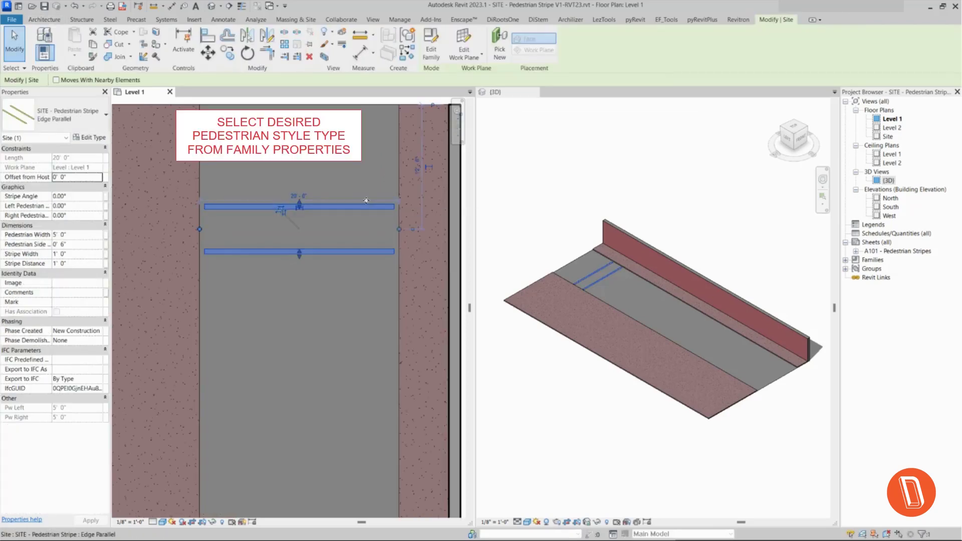
pyautogui.click(89, 129)
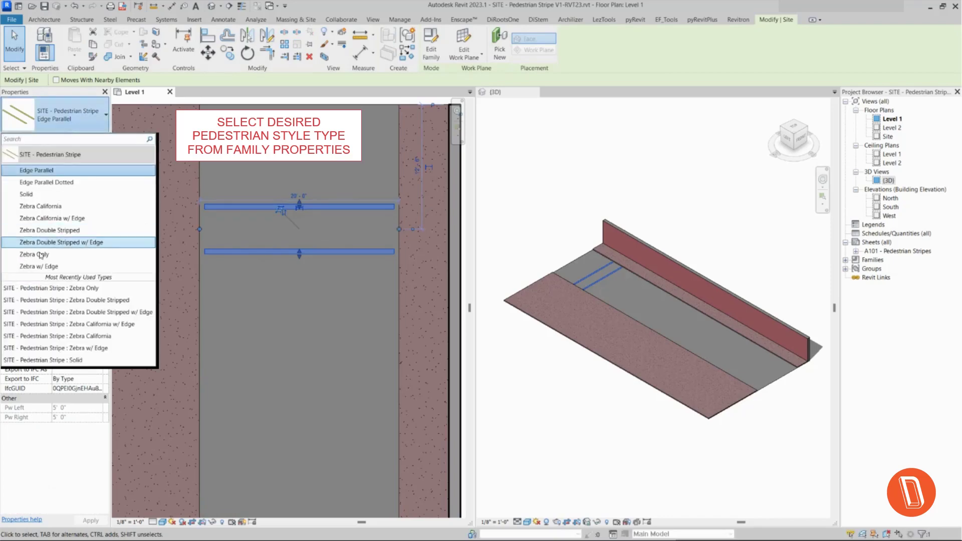
pyautogui.click(52, 184)
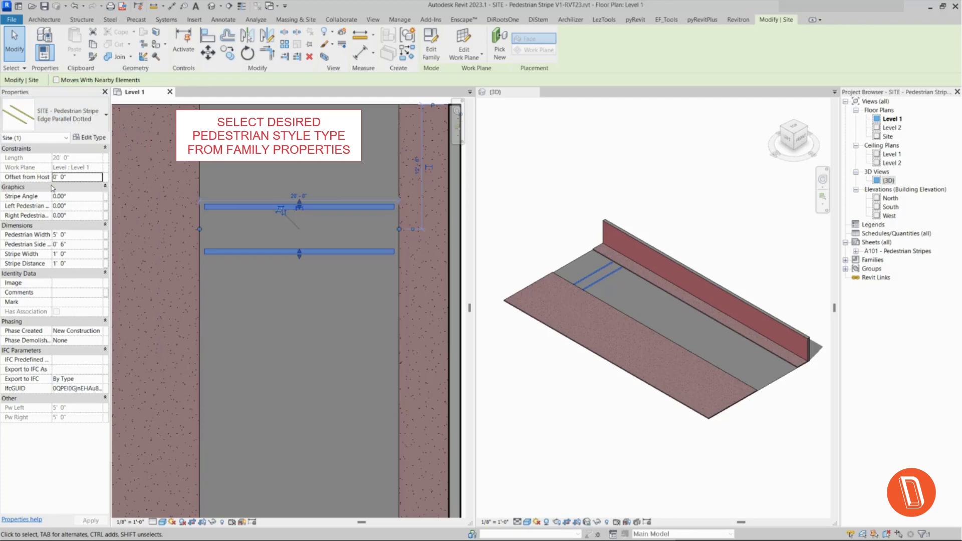
pyautogui.press('Escape')
pyautogui.scroll(1, 548, 276)
pyautogui.scroll(2, 548, 276)
pyautogui.scroll(2, 548, 276)
pyautogui.scroll(1, 548, 276)
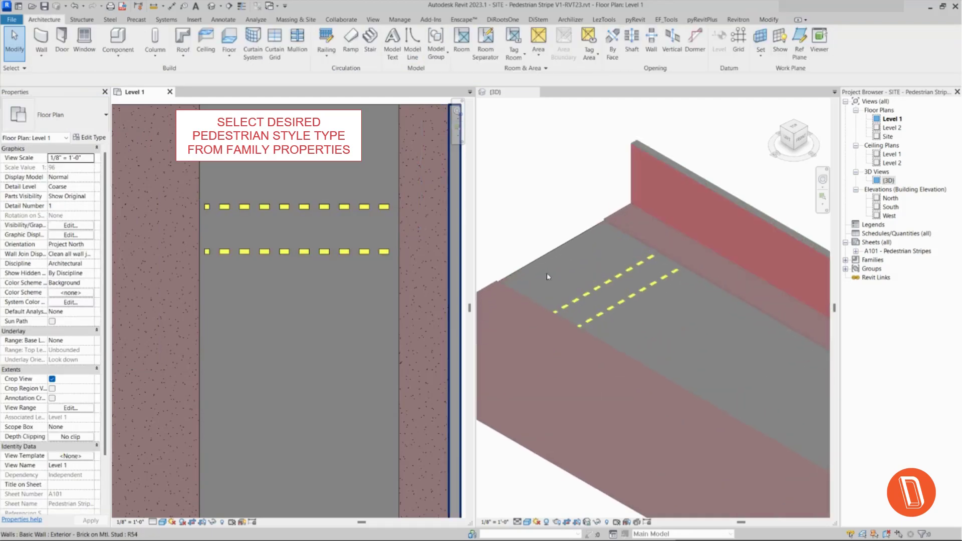
pyautogui.scroll(1, 546, 272)
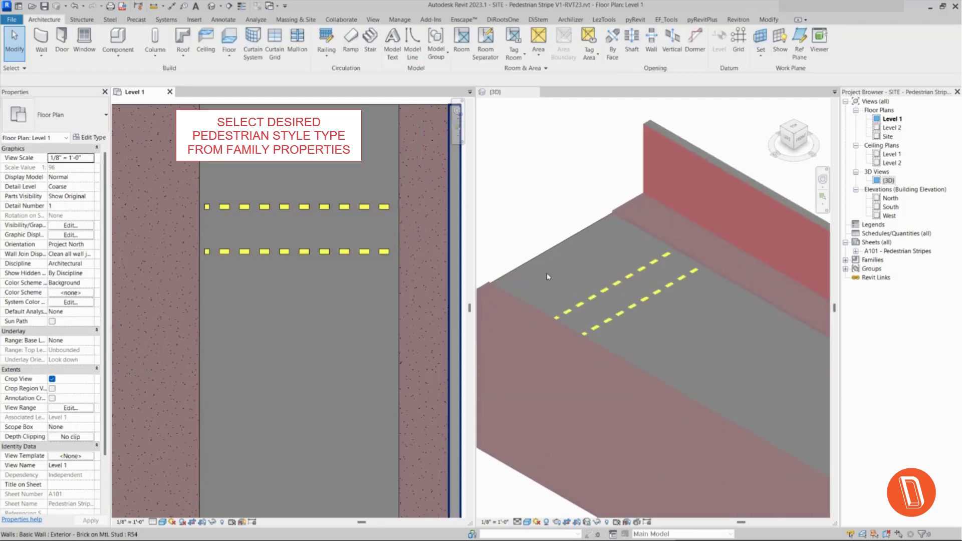
# Change the crossing to the Solid type so it becomes one yellow band.
pyautogui.click(317, 252)
pyautogui.click(78, 120)
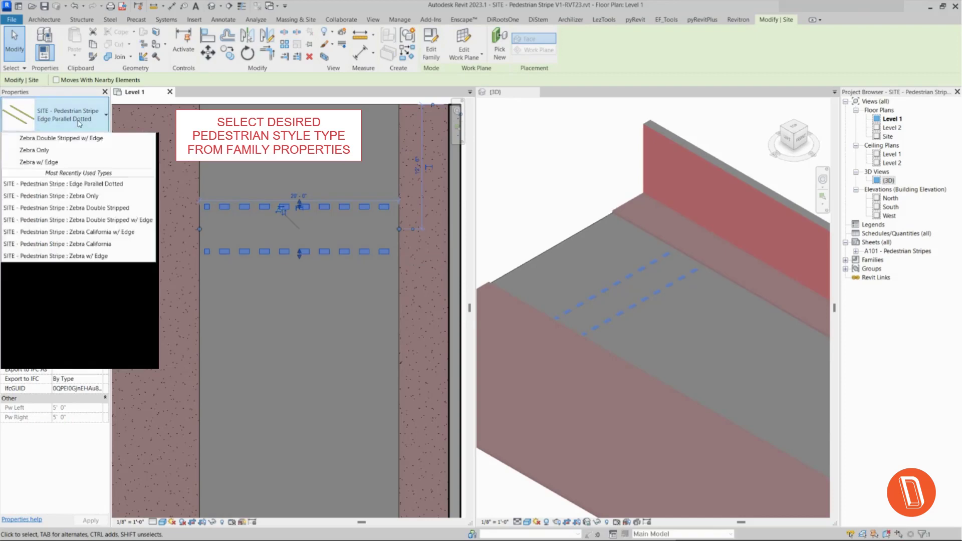
pyautogui.click(54, 196)
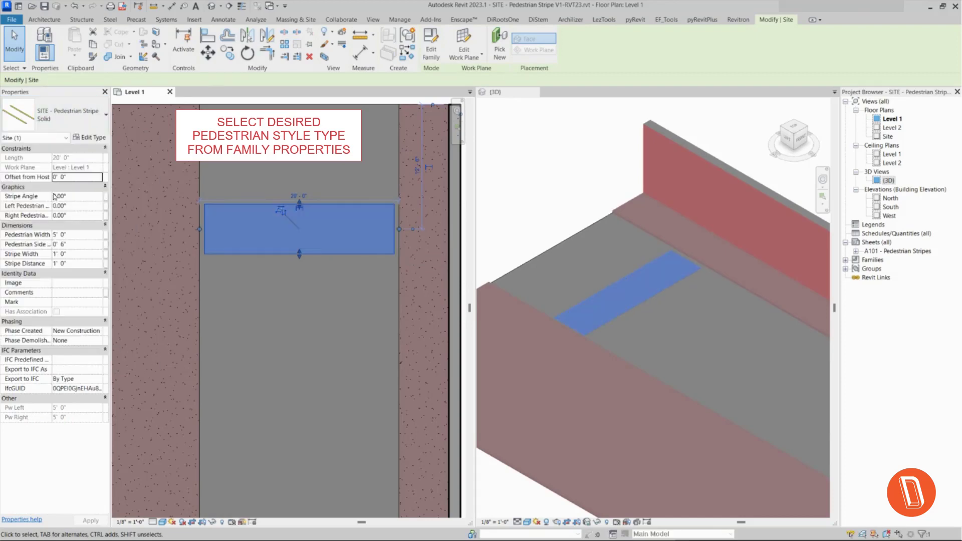
pyautogui.press('Escape')
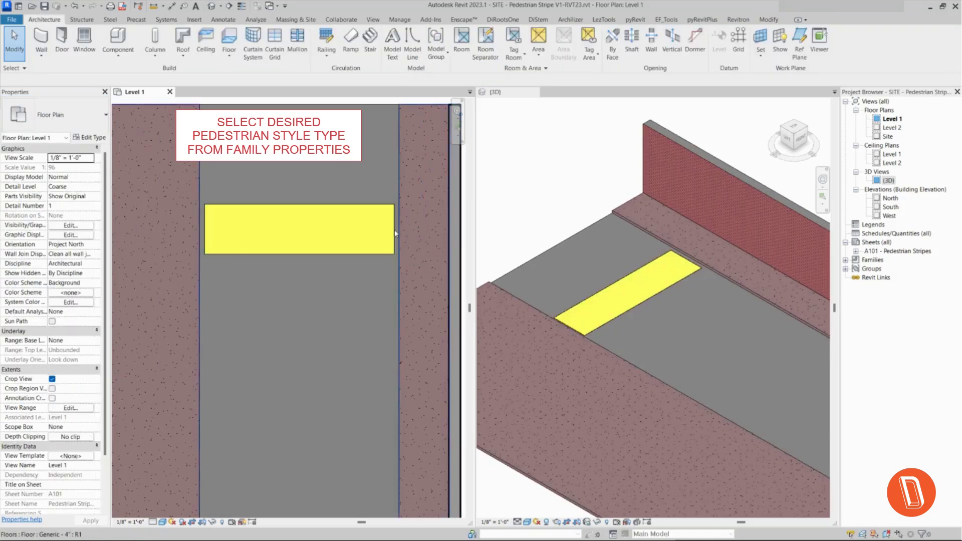
pyautogui.click(396, 230)
pyautogui.press('Escape')
pyautogui.press('c')
pyautogui.press('m')
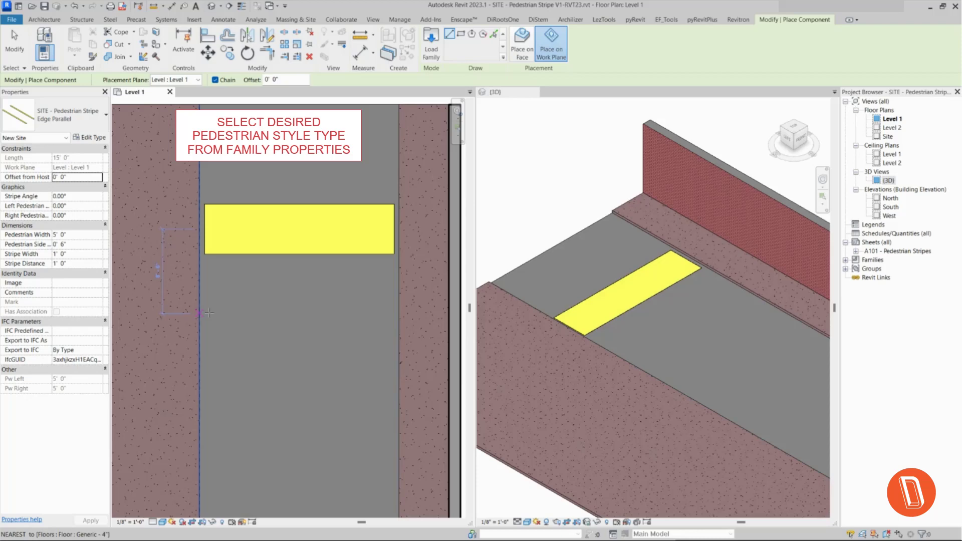
# Place a second crossing lower on the road, trying Zebra California w/ Edge, then Zebra Double Stripped.
pyautogui.click(201, 313)
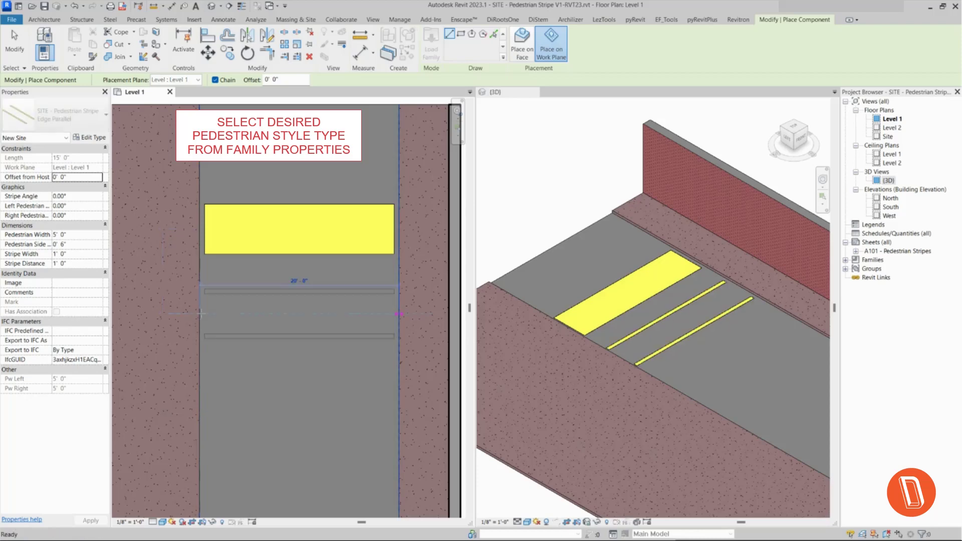
pyautogui.click(399, 313)
pyautogui.click(55, 115)
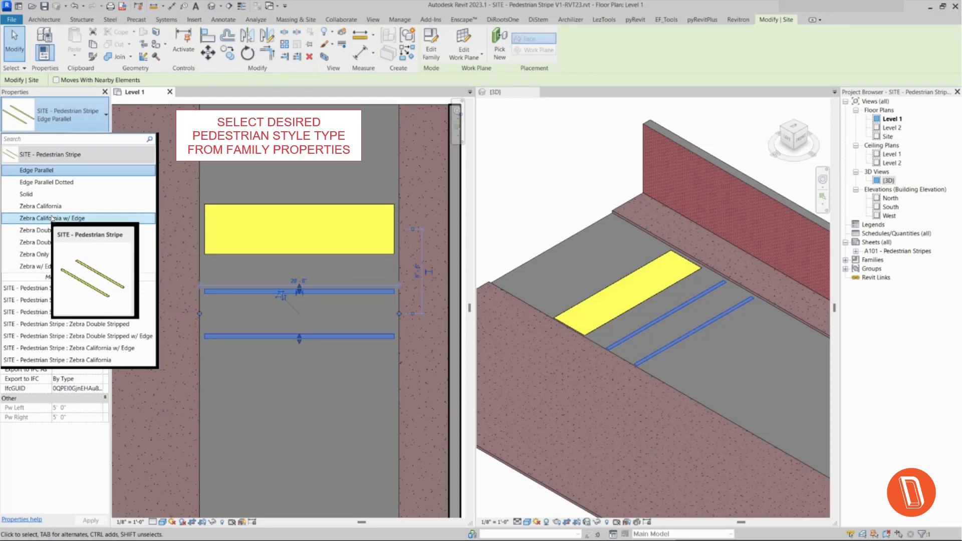
pyautogui.click(52, 217)
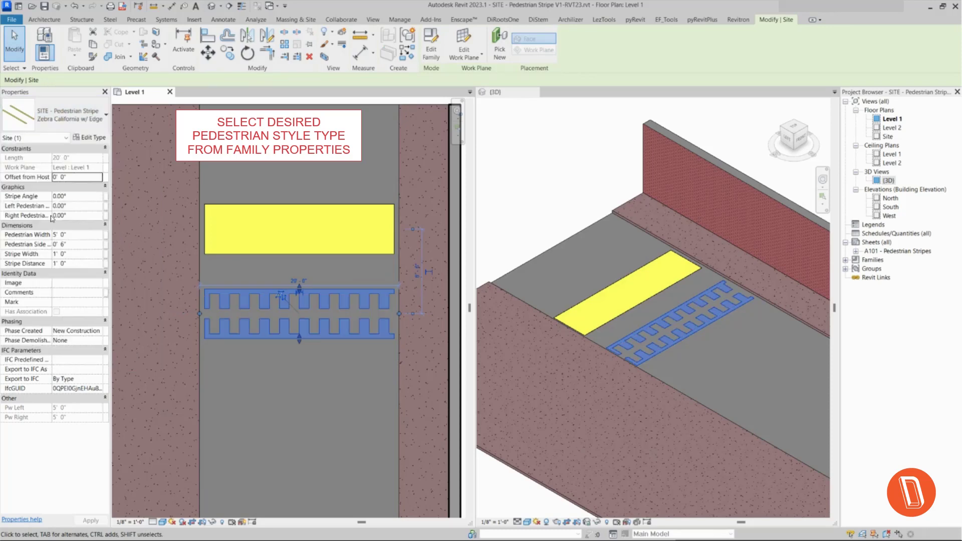
pyautogui.click(55, 115)
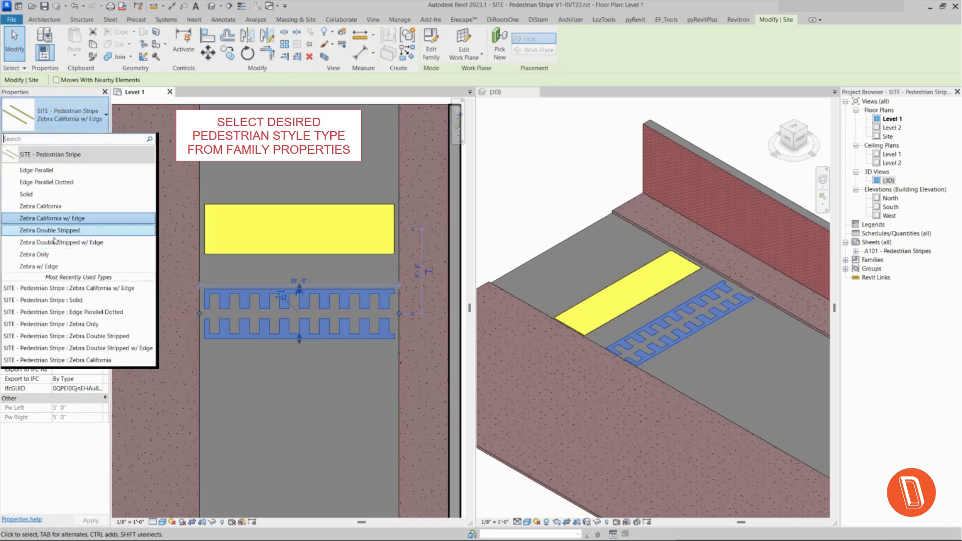
pyautogui.click(57, 232)
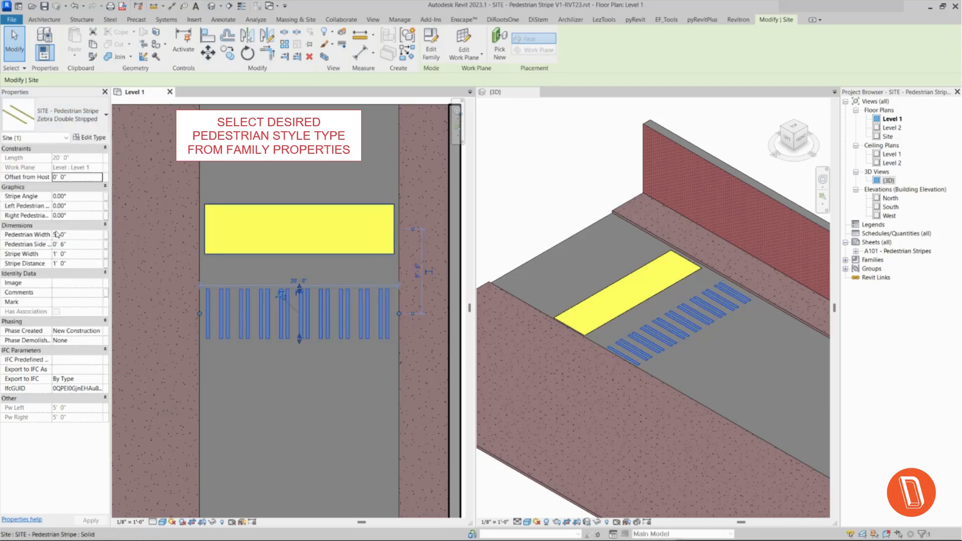
pyautogui.click(284, 329)
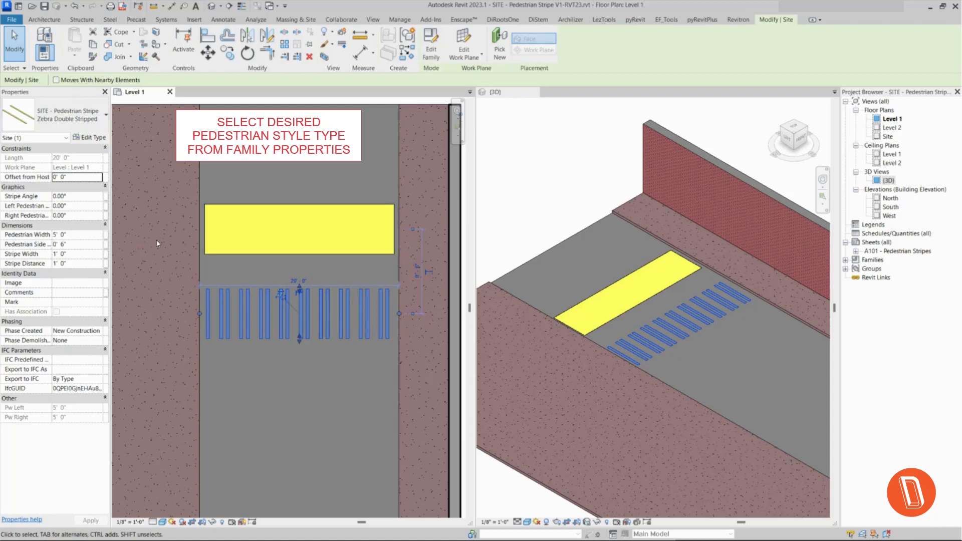
pyautogui.scroll(-3, 139, 214)
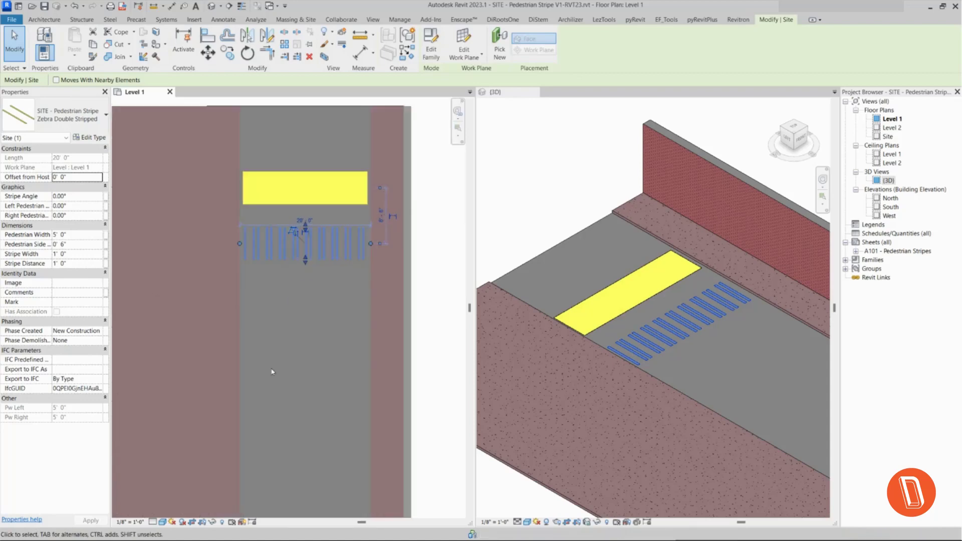
pyautogui.scroll(1, 305, 191)
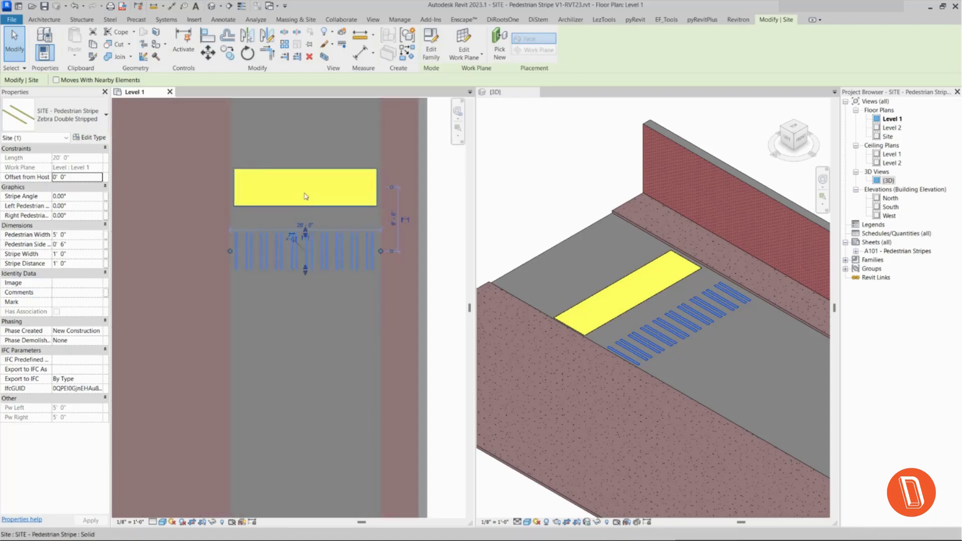
pyautogui.click(75, 196)
pyautogui.write('30')
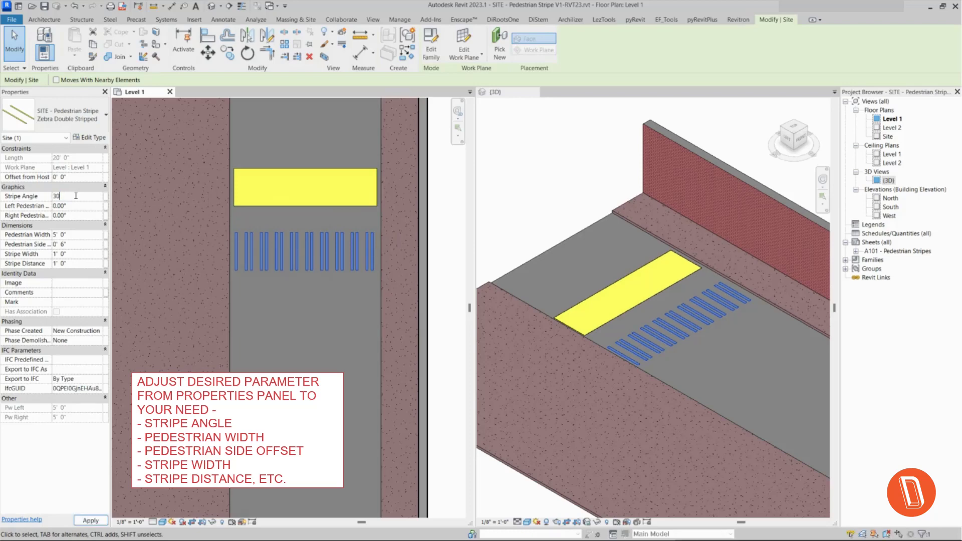
pyautogui.press('Return')
pyautogui.press('Escape')
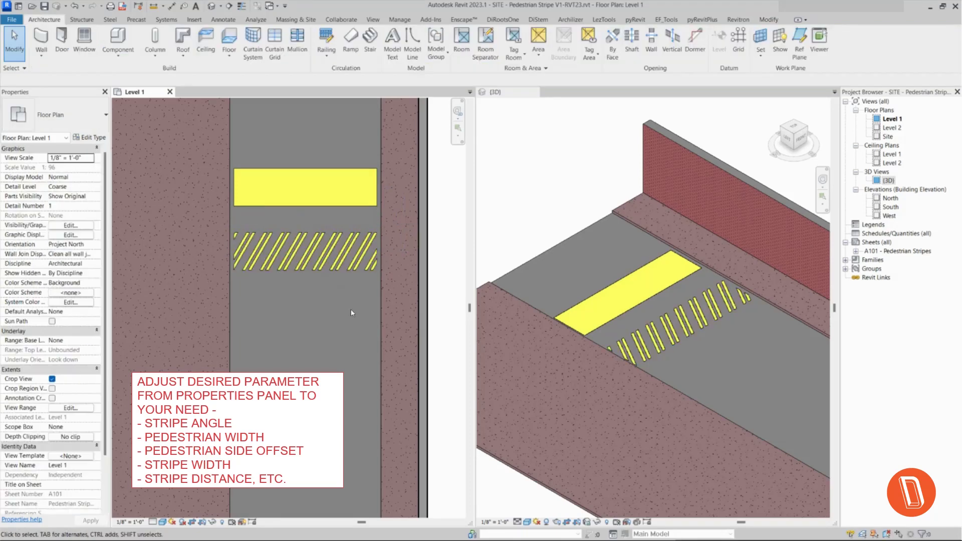
pyautogui.scroll(2, 637, 294)
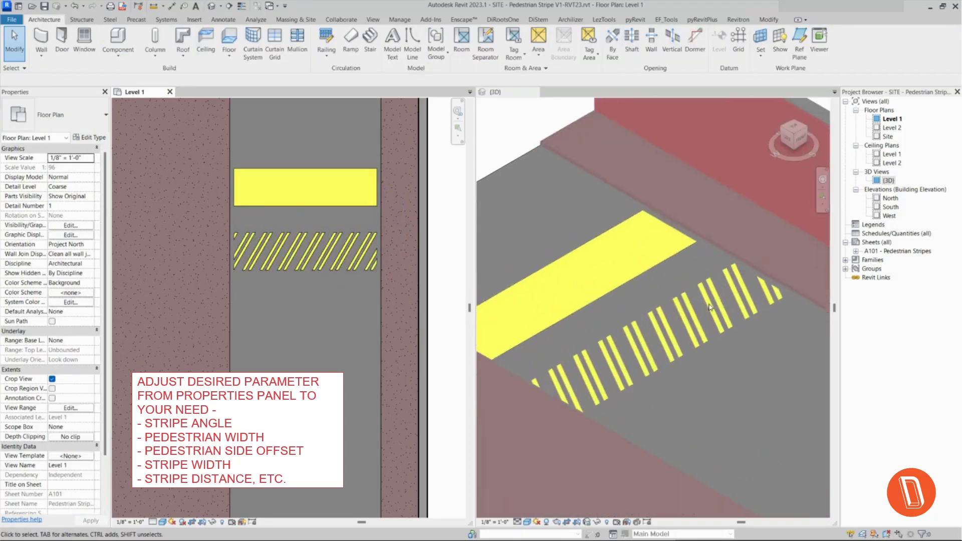
pyautogui.scroll(-4, 689, 318)
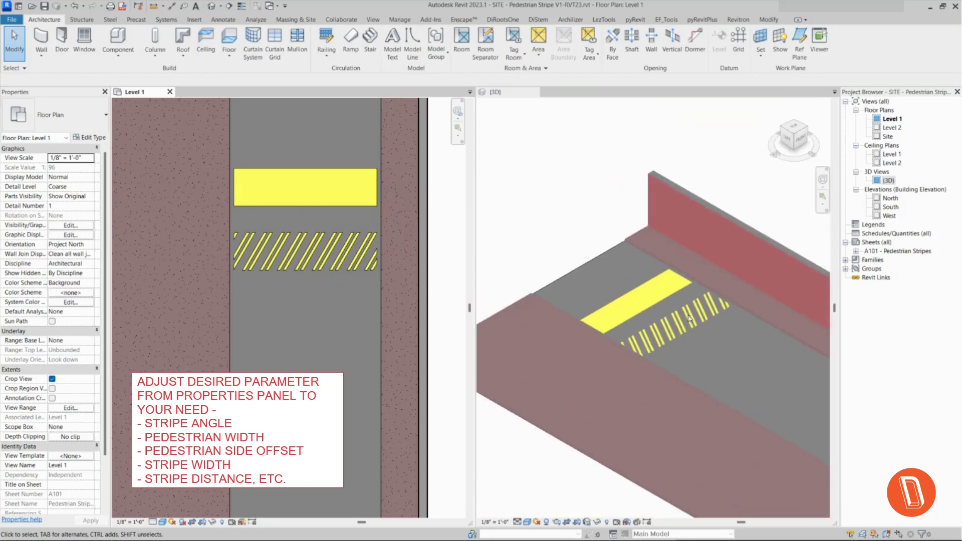
pyautogui.scroll(1, 353, 148)
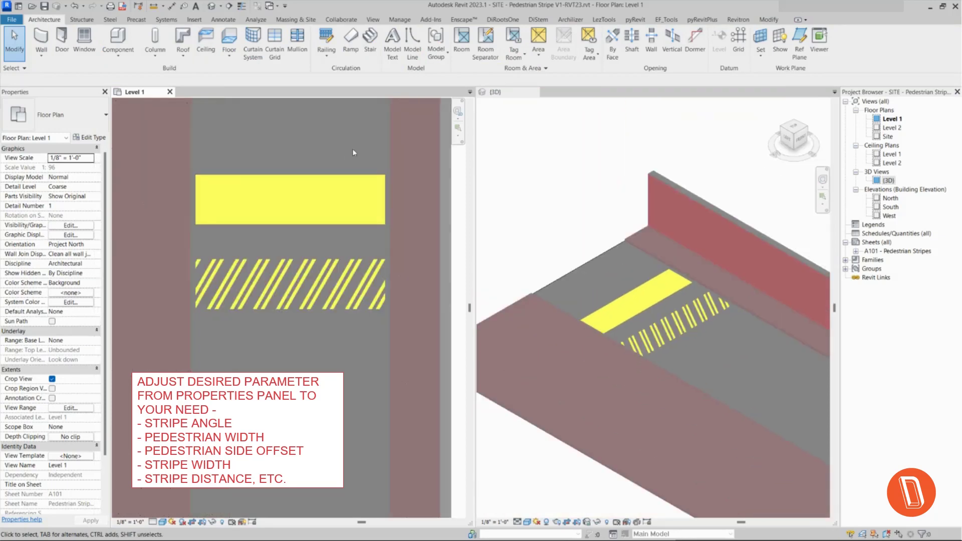
pyautogui.click(211, 266)
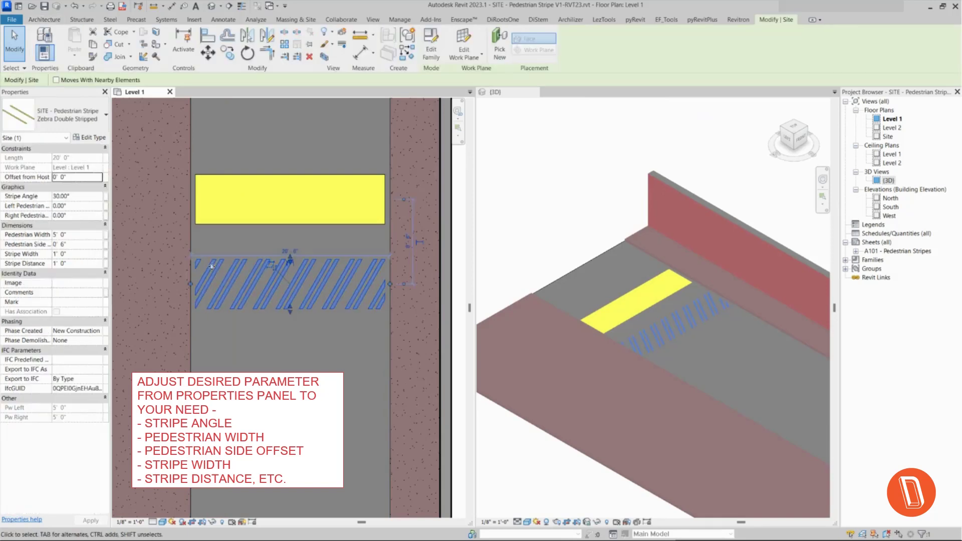
pyautogui.click(78, 236)
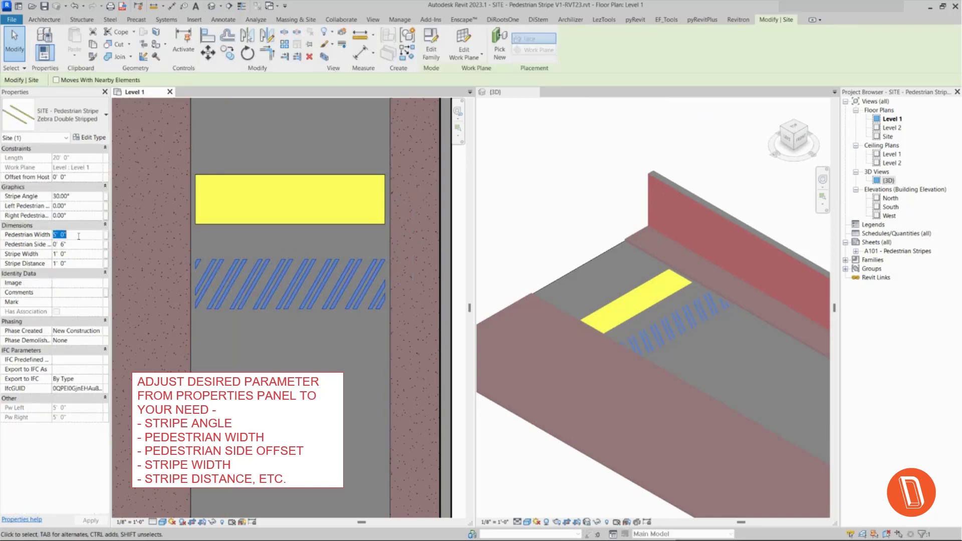
pyautogui.write('8')
pyautogui.press('Return')
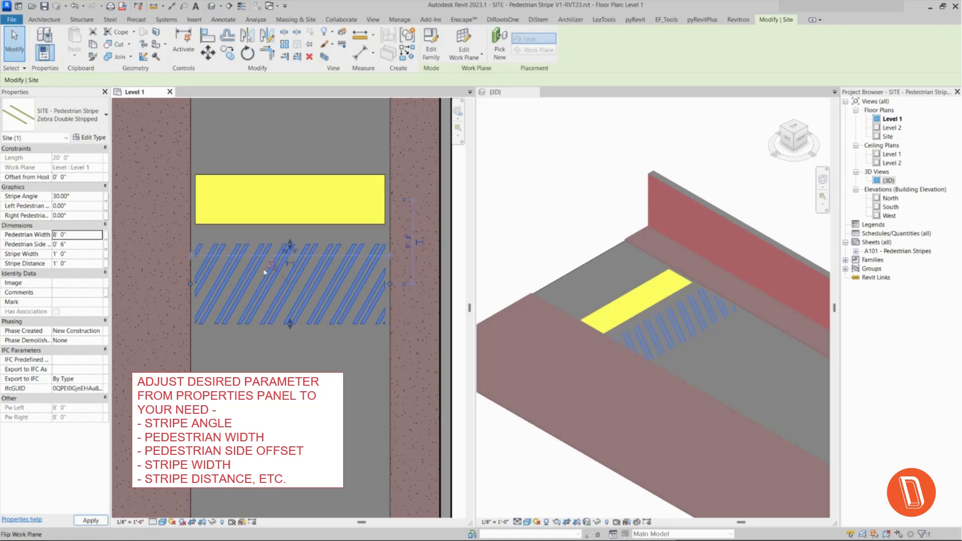
pyautogui.click(278, 362)
pyautogui.click(308, 300)
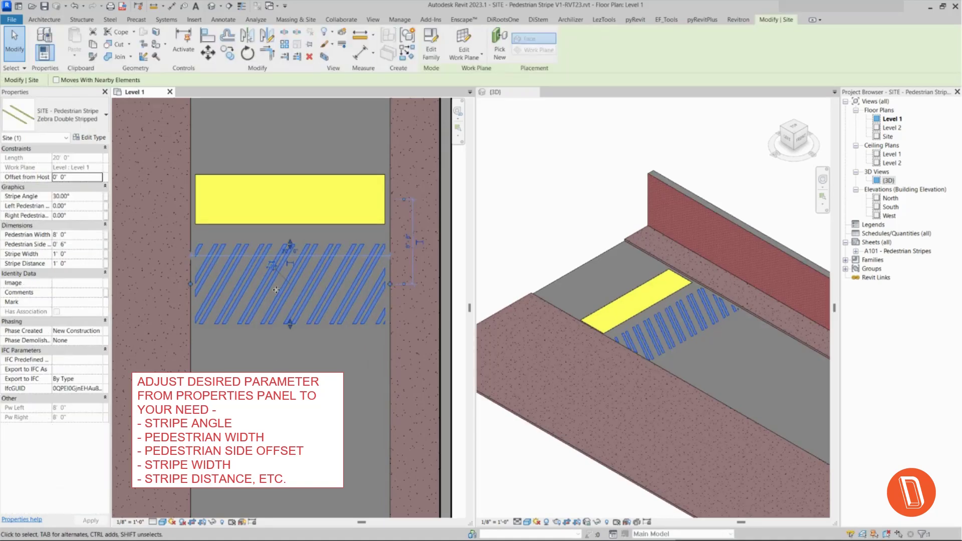
pyautogui.click(81, 234)
pyautogui.press('BackSpace')
pyautogui.write('5')
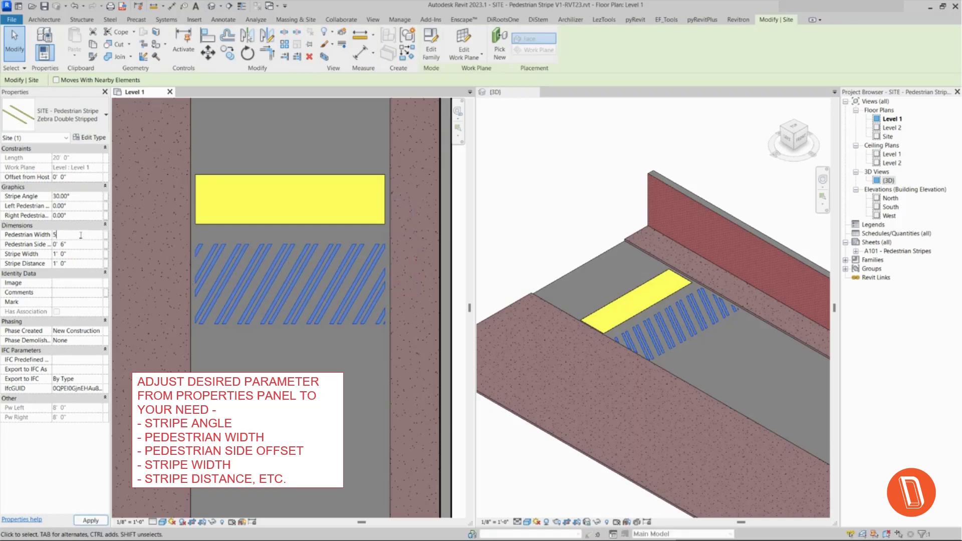
pyautogui.press('Return')
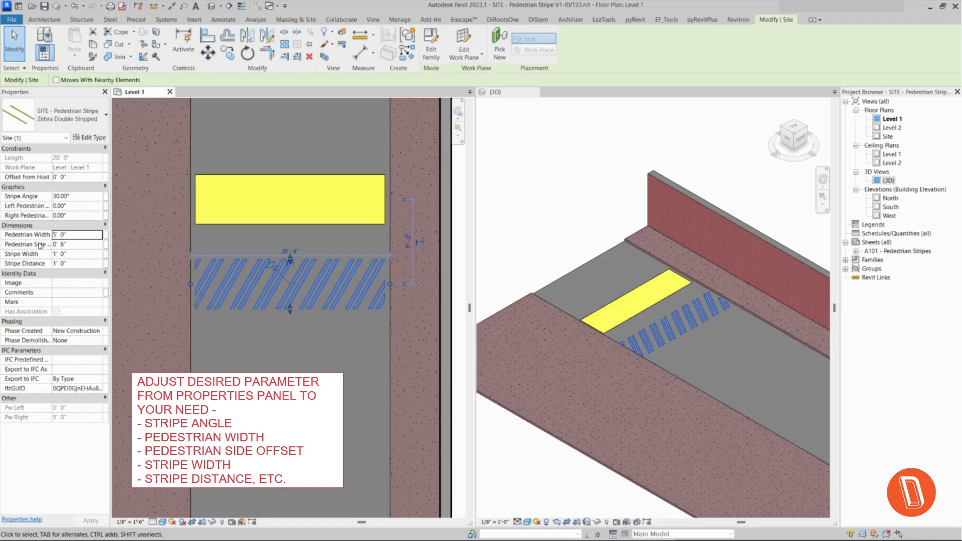
pyautogui.click(73, 244)
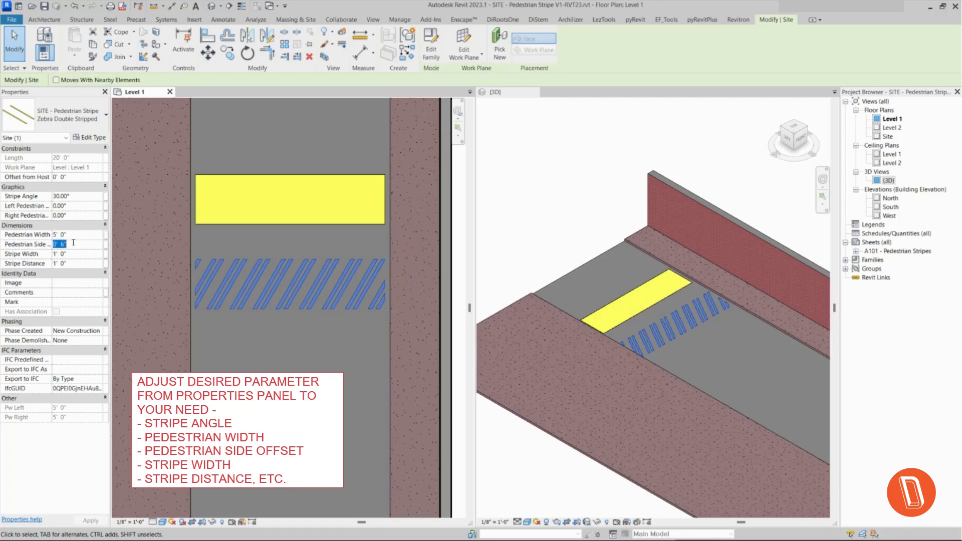
# Set the zebra crossing's Pedestrian Side Offset to 0, try 1', then return it to 0.
pyautogui.write('0')
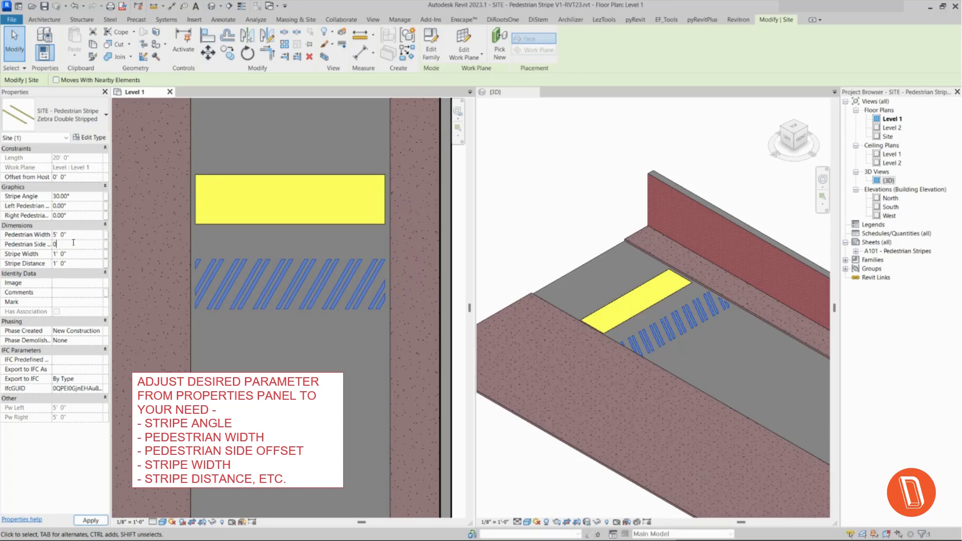
pyautogui.press('Escape')
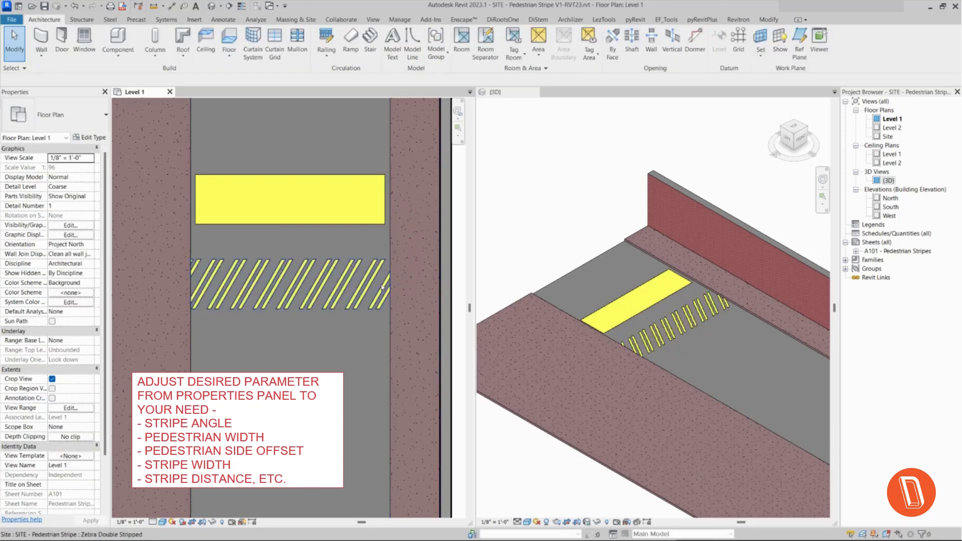
pyautogui.click(340, 293)
pyautogui.click(77, 244)
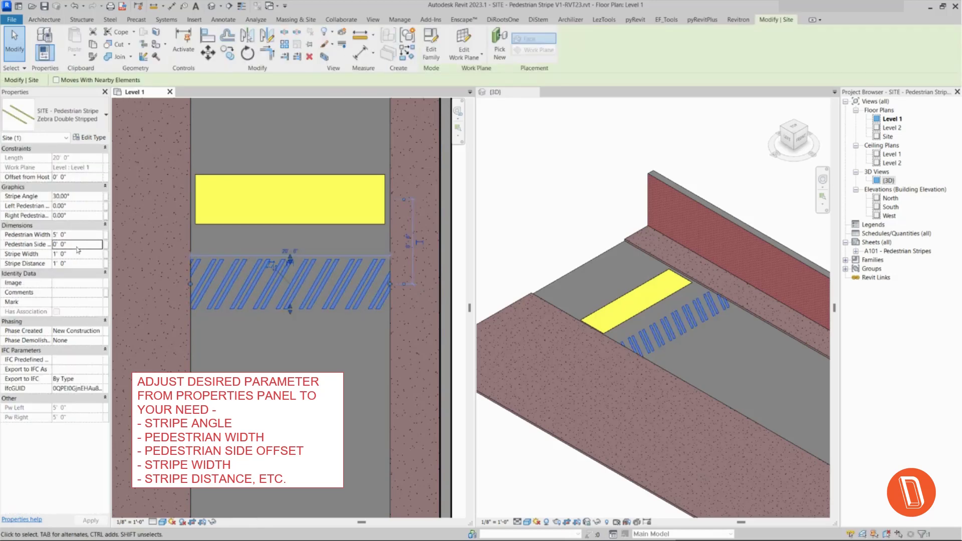
pyautogui.write('1')
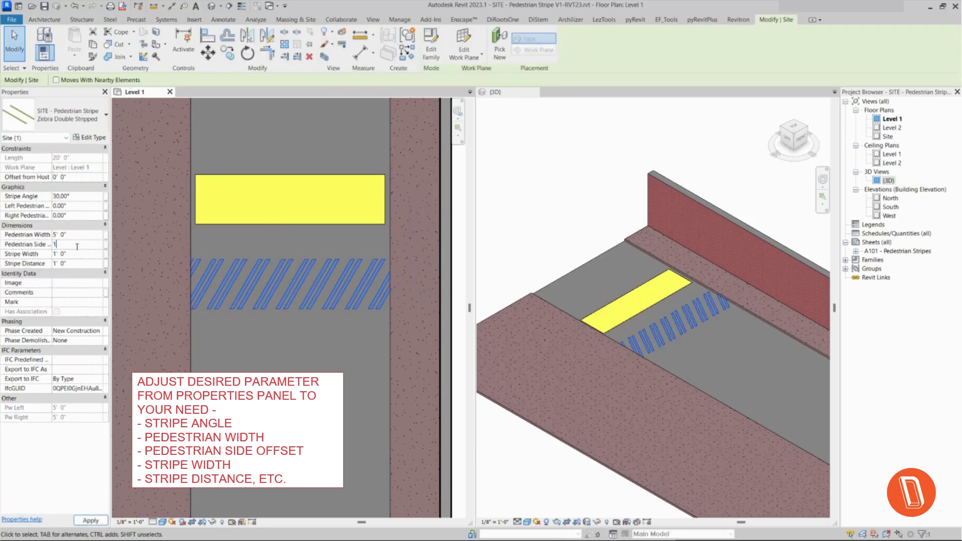
pyautogui.click(248, 323)
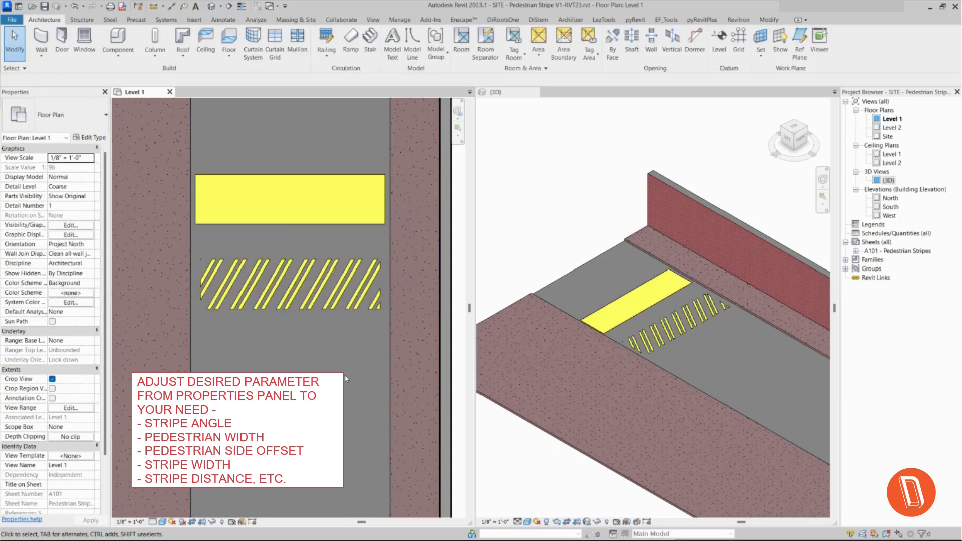
pyautogui.click(230, 292)
pyautogui.click(84, 244)
pyautogui.write('0\' 0"')
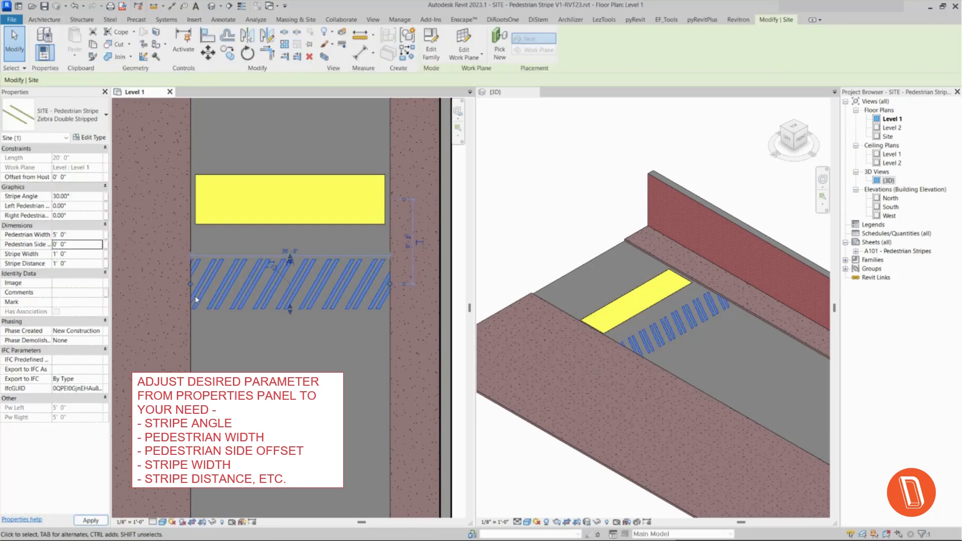
pyautogui.click(222, 224)
pyautogui.click(70, 244)
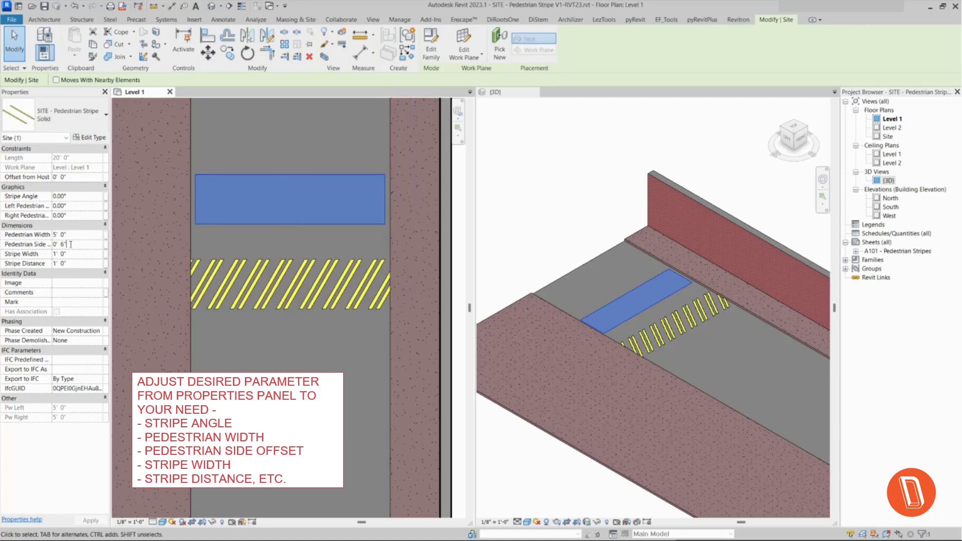
pyautogui.write('0')
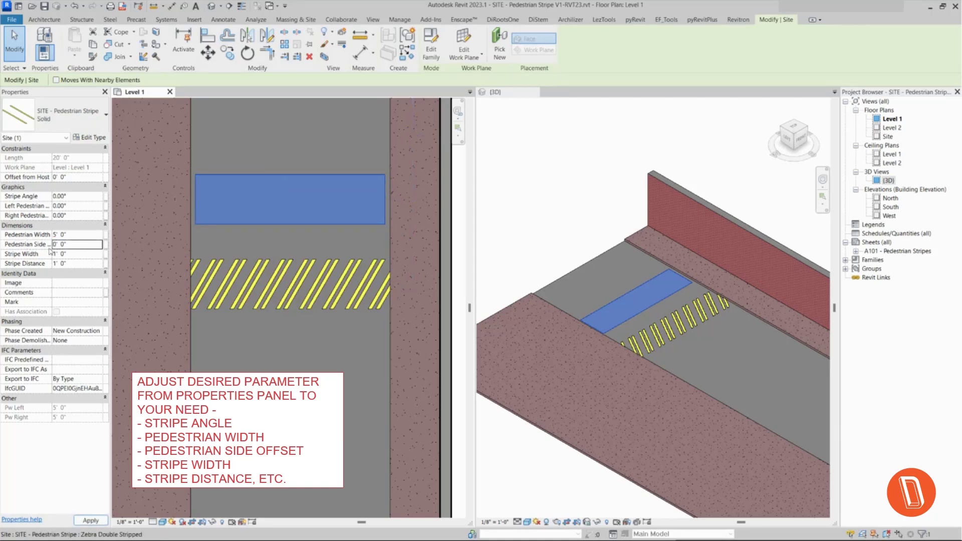
pyautogui.click(260, 228)
pyautogui.click(260, 223)
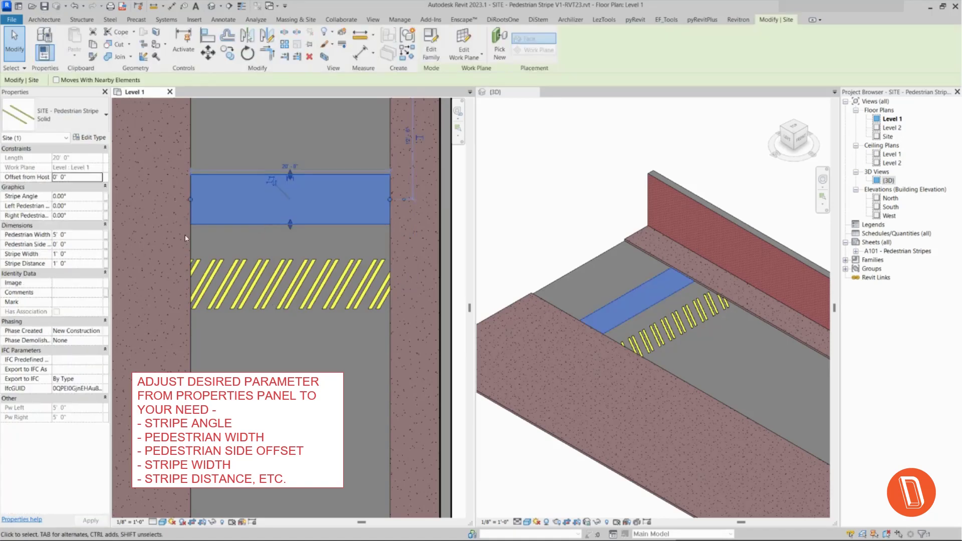
pyautogui.click(86, 246)
pyautogui.write('6')
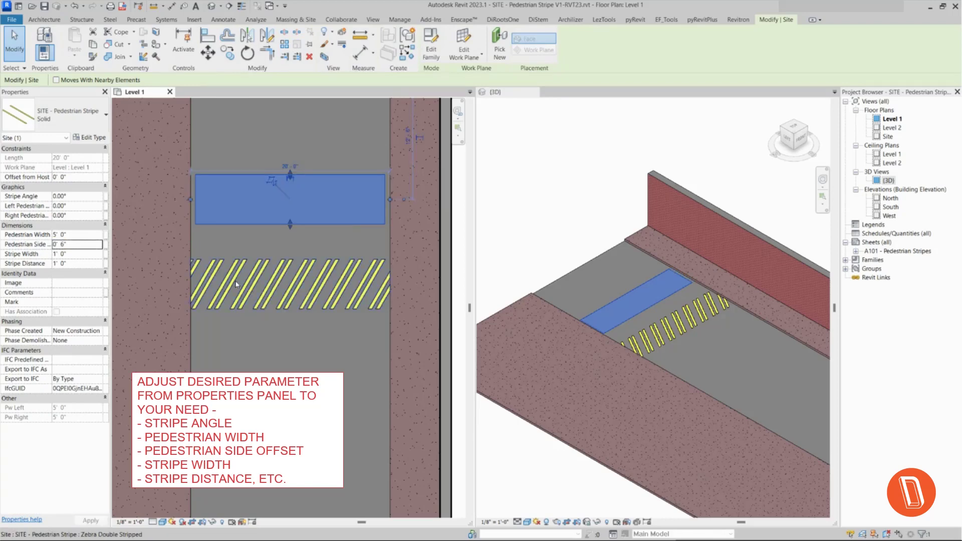
pyautogui.press('Escape')
pyautogui.click(225, 267)
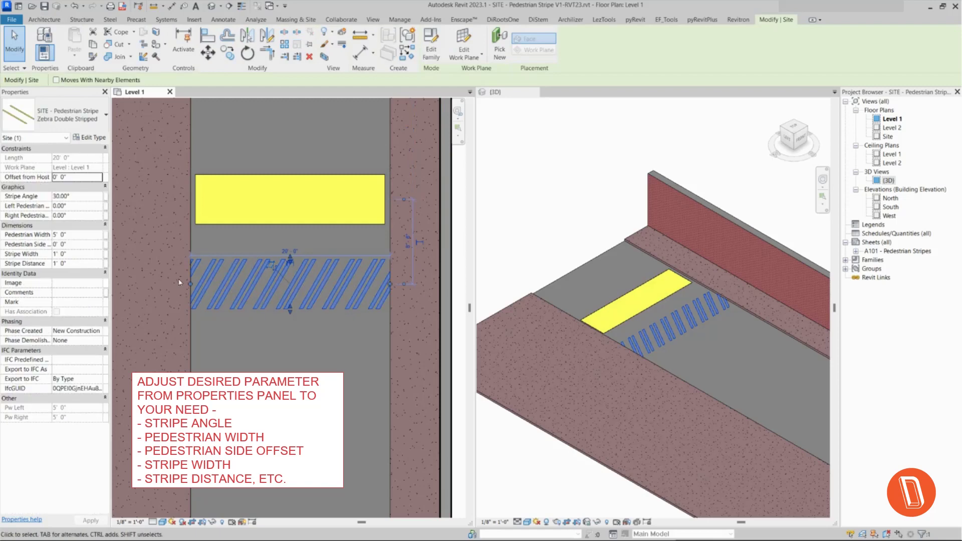
# Set the zebra crossing's stripe distance to 2' 0".
pyautogui.click(60, 254)
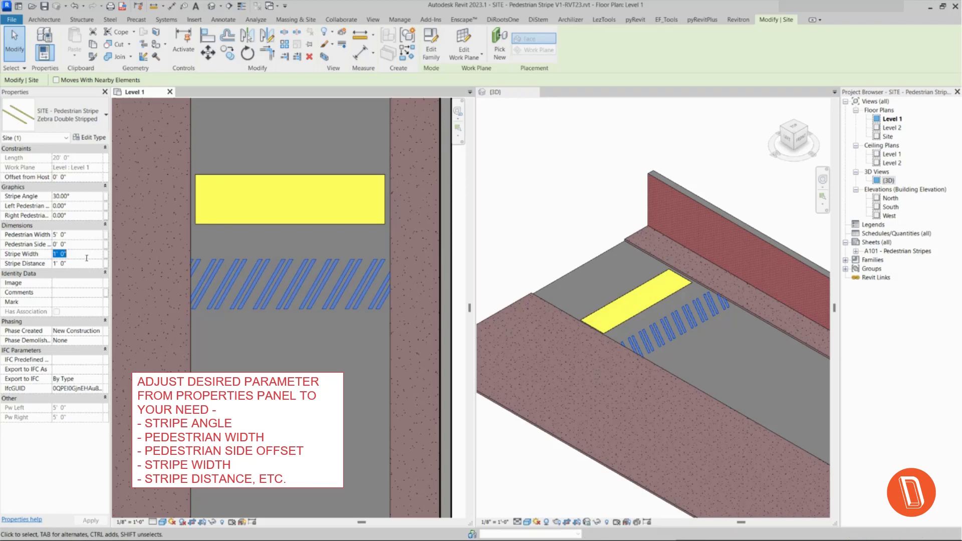
pyautogui.click(83, 264)
pyautogui.write('2\' 0"')
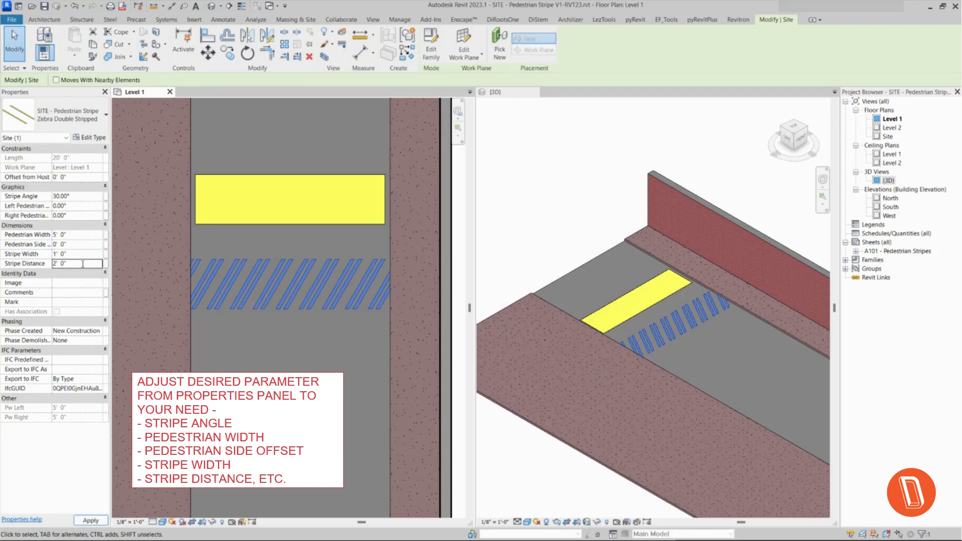
pyautogui.press('Escape')
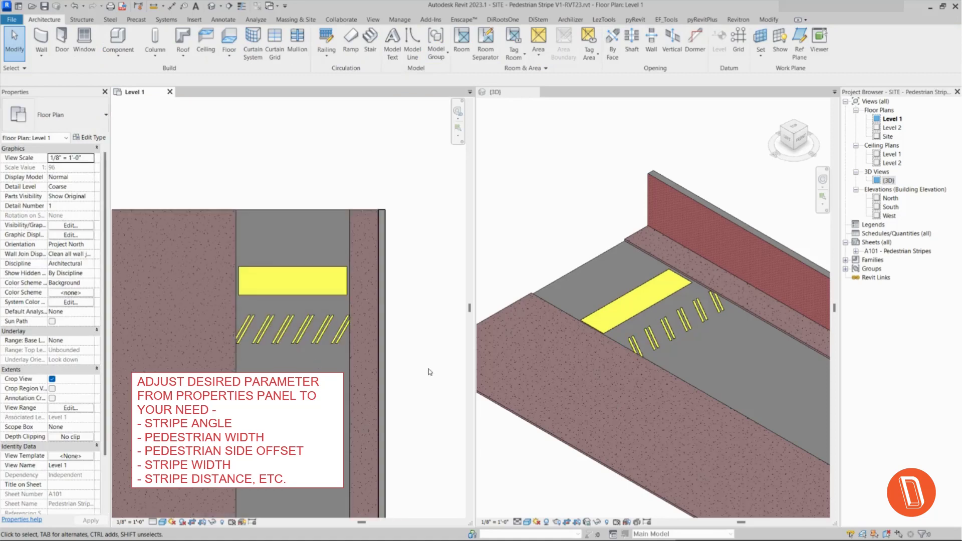
pyautogui.scroll(3, 327, 337)
# Set the zebra crossing's stripe width to 2' 0" for wider diagonal bars.
pyautogui.click(262, 332)
pyautogui.scroll(-2, 526, 314)
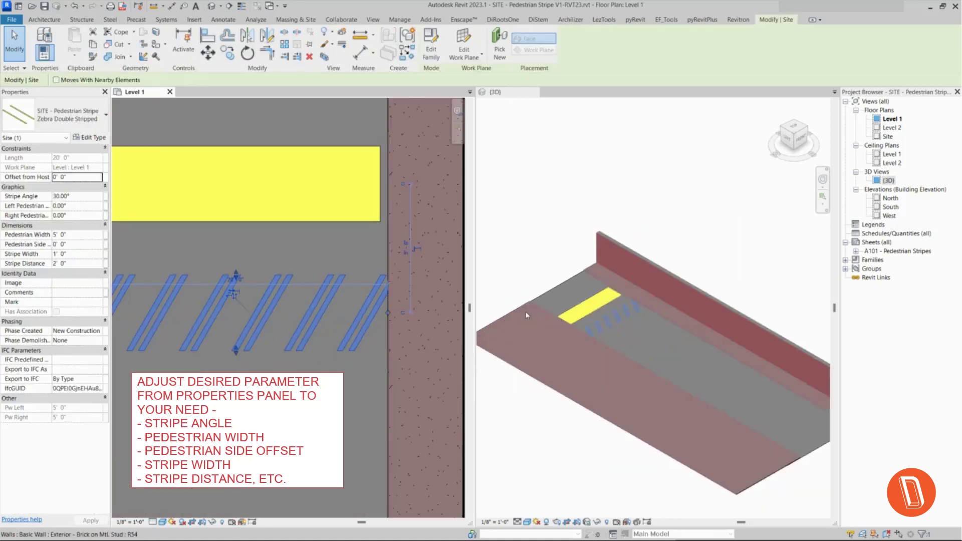
pyautogui.click(78, 257)
pyautogui.write('2')
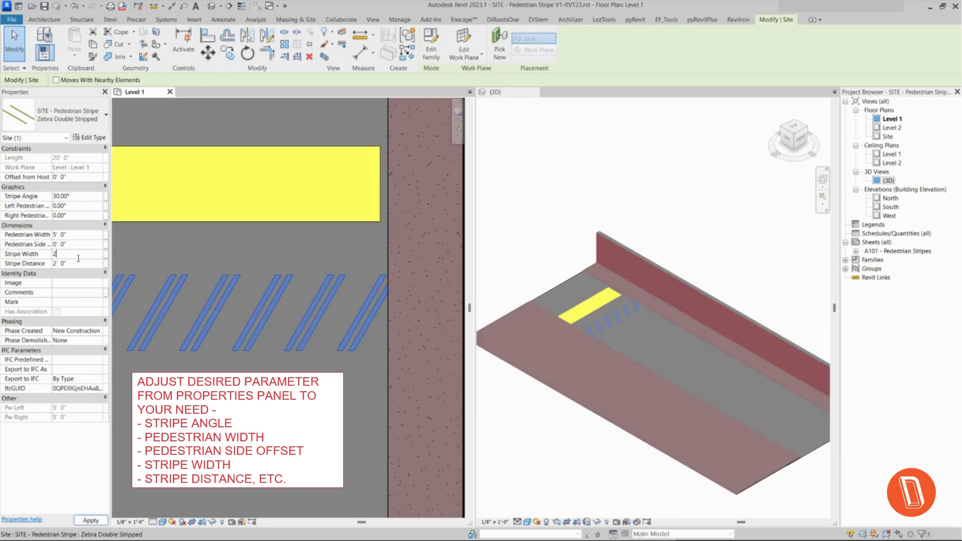
pyautogui.press('Return')
pyautogui.scroll(-3, 652, 326)
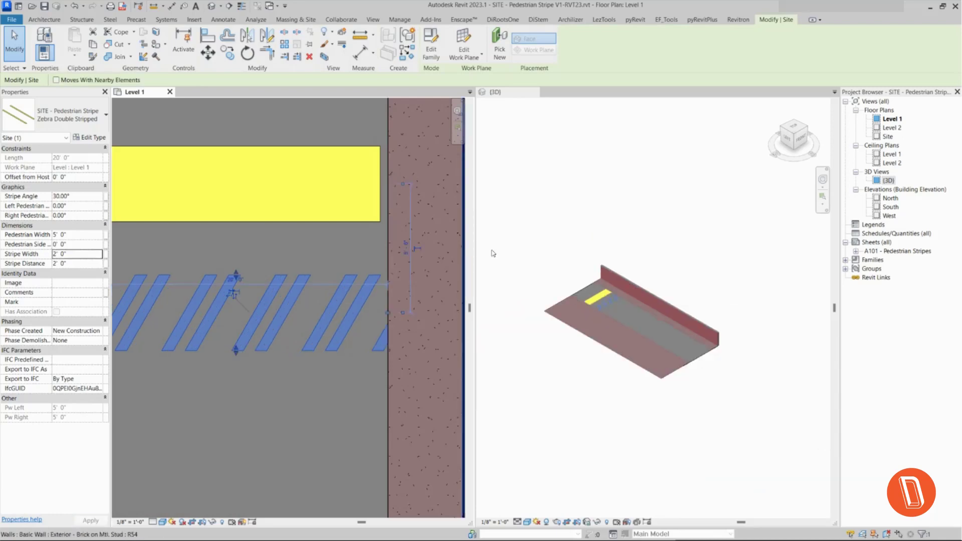
pyautogui.scroll(-3, 422, 261)
pyautogui.scroll(2, 429, 288)
pyautogui.scroll(1, 351, 326)
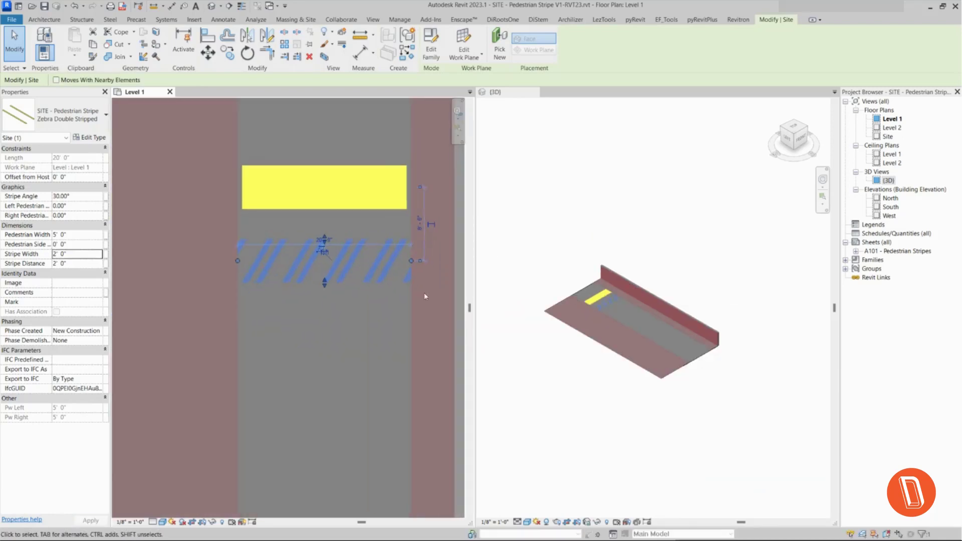
pyautogui.press('Escape')
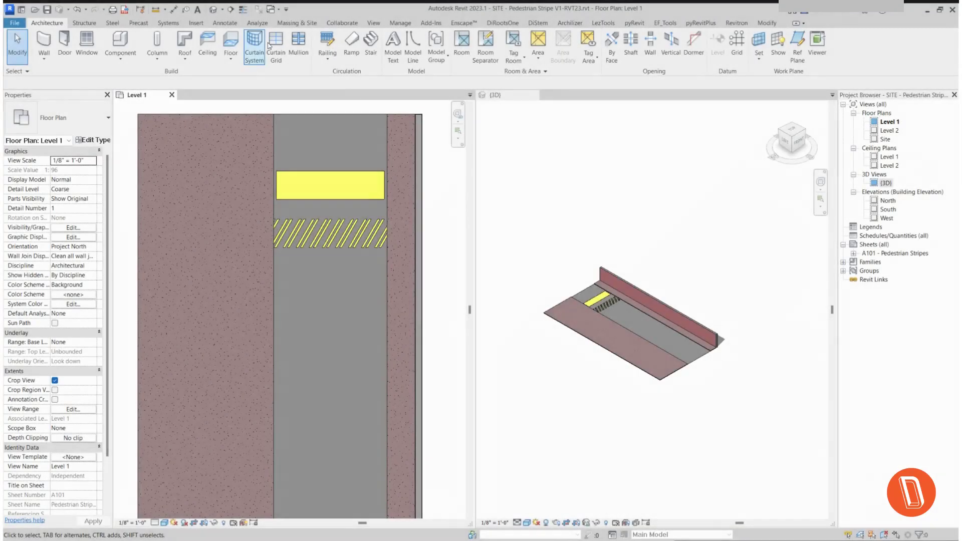
# Place an Edge Parallel crossing diagonally across the road, below the earlier stripes.
pyautogui.click(119, 41)
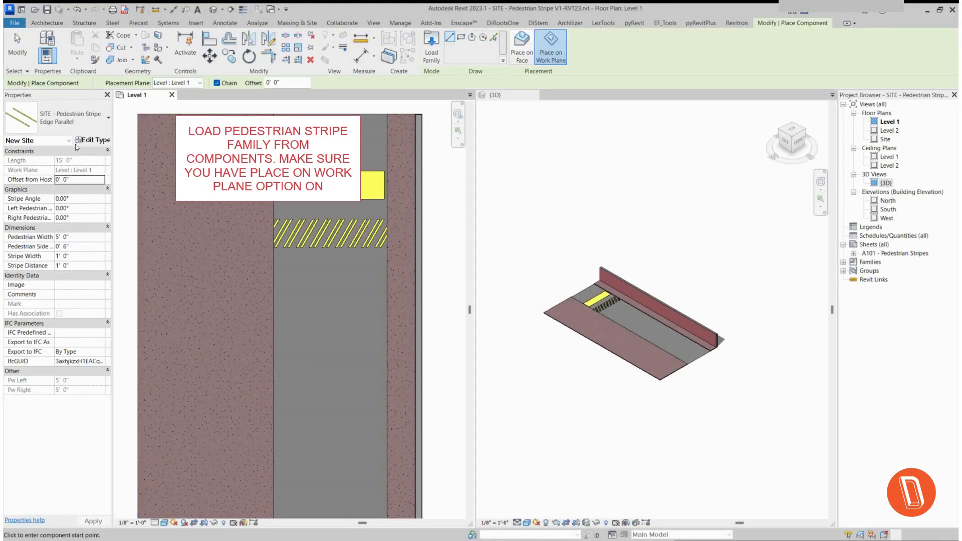
pyautogui.click(66, 119)
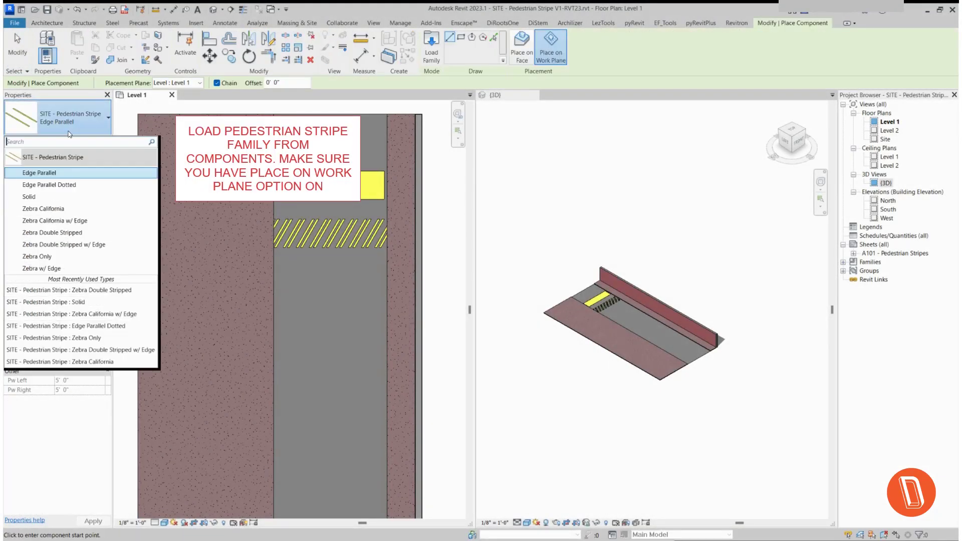
pyautogui.click(40, 173)
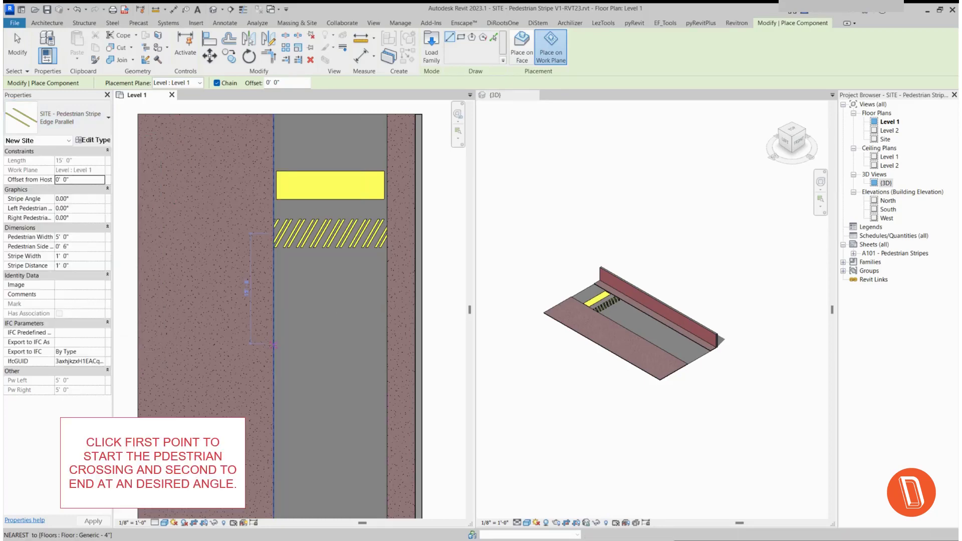
pyautogui.click(273, 345)
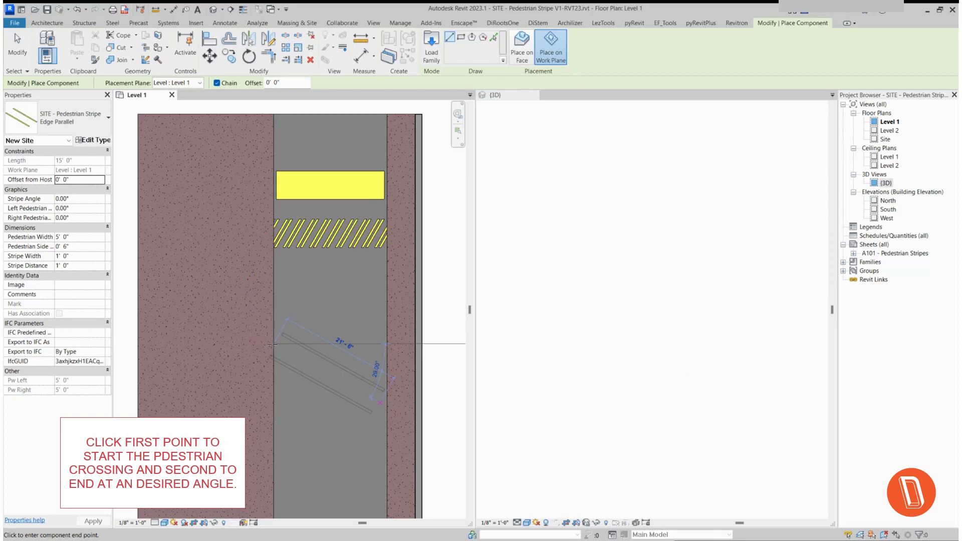
pyautogui.click(387, 409)
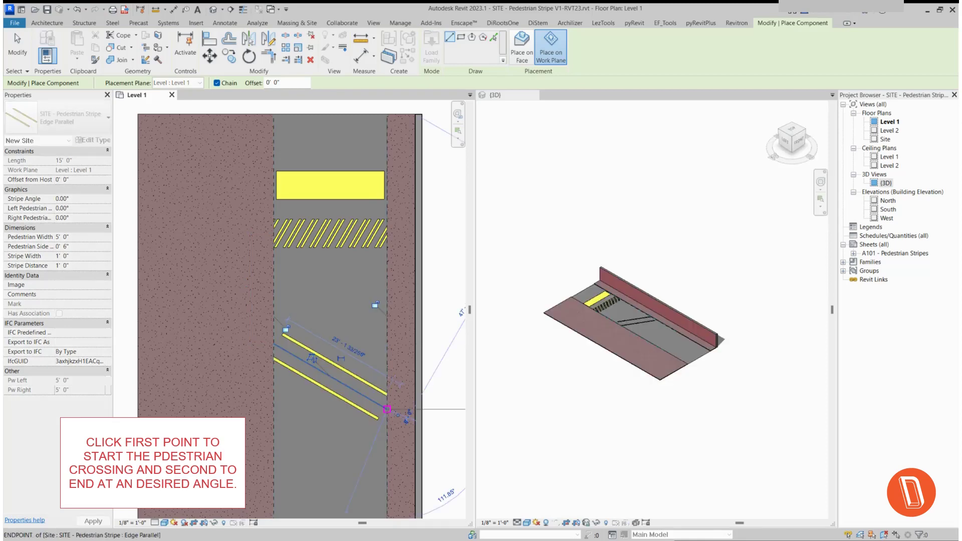
pyautogui.press('Escape')
pyautogui.press('Escape')
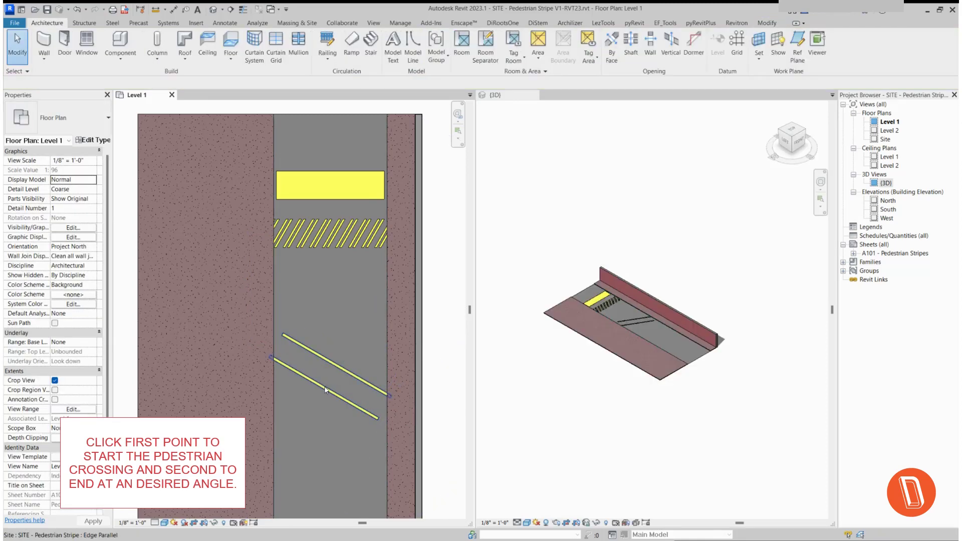
# Set the diagonal crossing's left and right pedestrian angles to -30°.
pyautogui.scroll(2, 320, 405)
pyautogui.scroll(1, 395, 420)
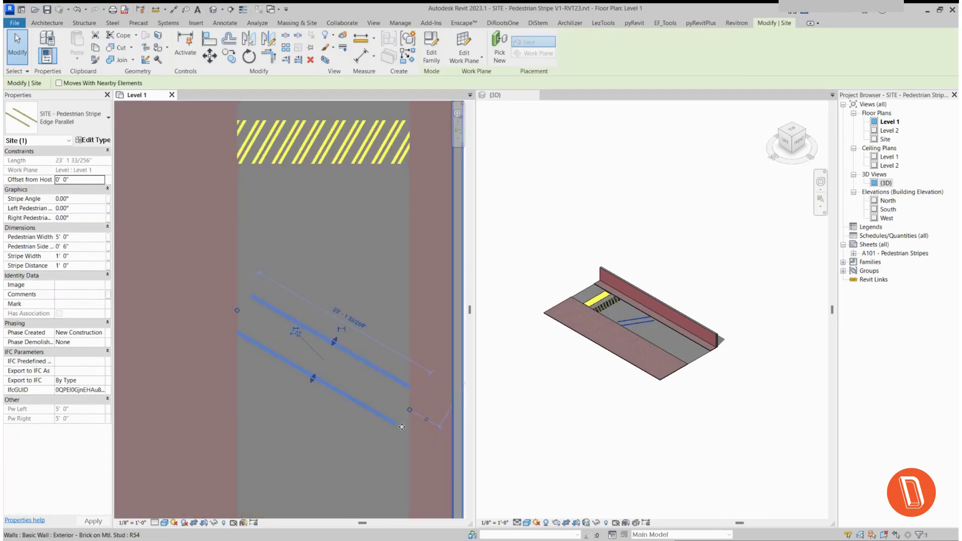
pyautogui.scroll(2, 573, 314)
pyautogui.scroll(3, 573, 313)
pyautogui.scroll(2, 646, 308)
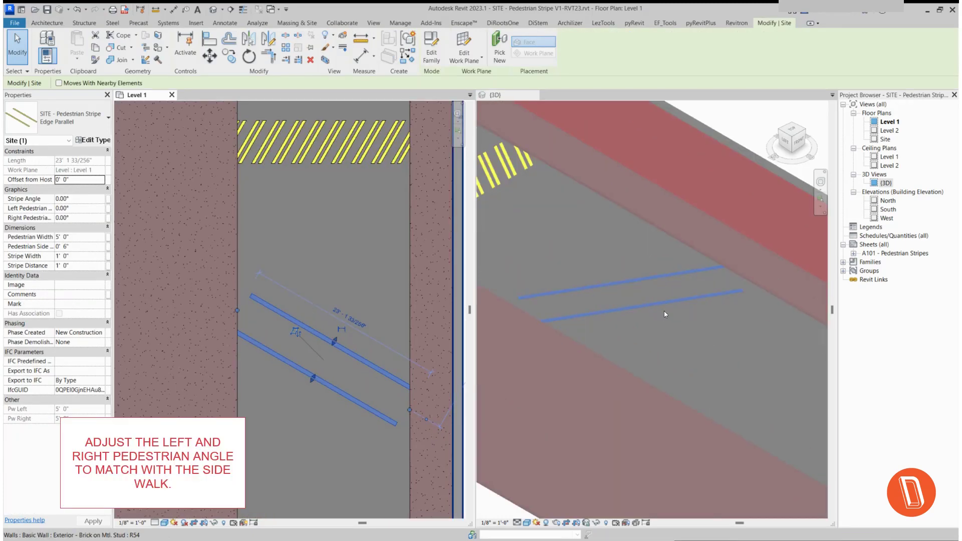
pyautogui.click(75, 208)
pyautogui.write('-30')
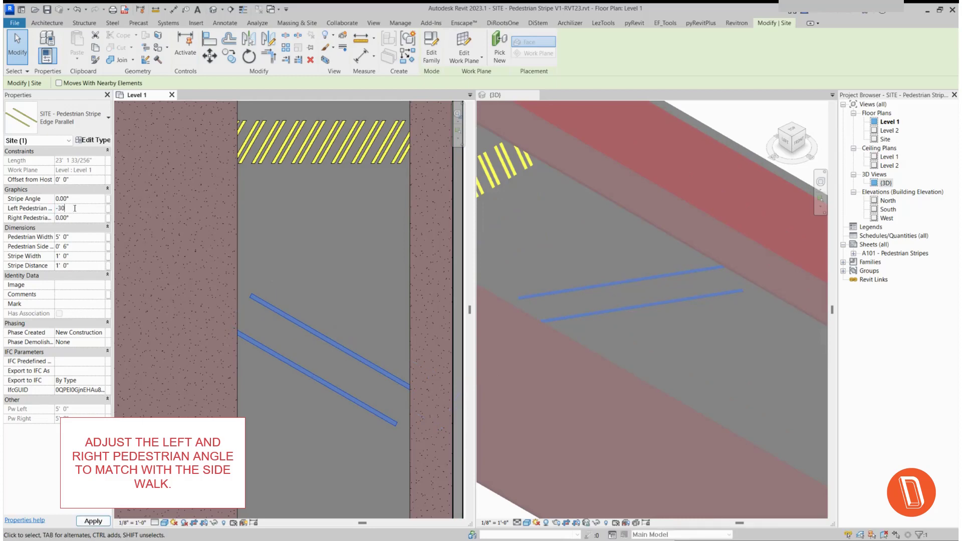
pyautogui.press('Return')
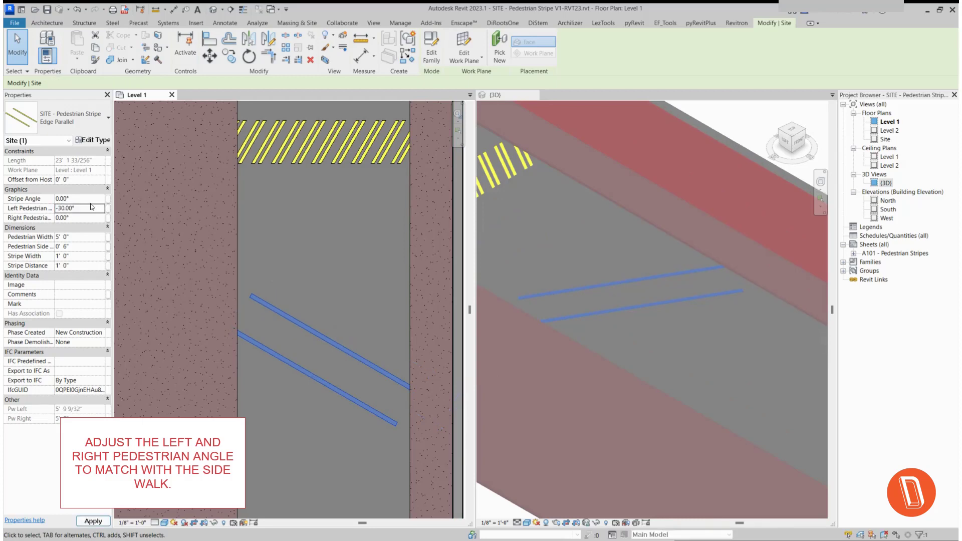
pyautogui.click(78, 219)
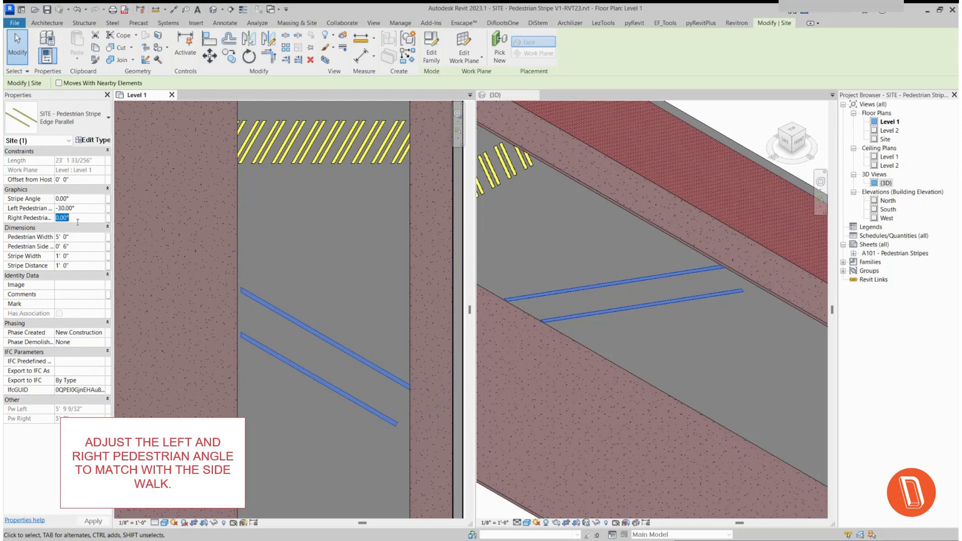
pyautogui.write('-30')
pyautogui.press('Return')
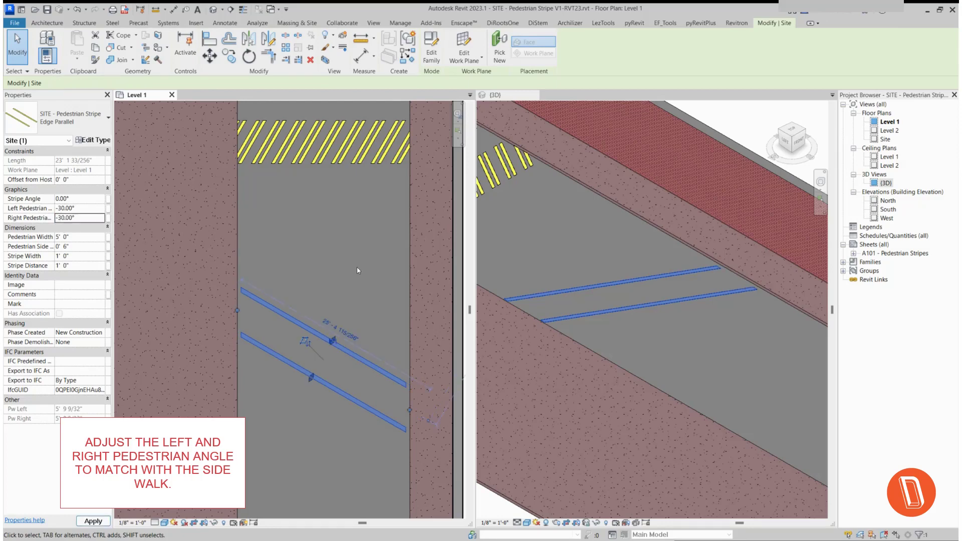
pyautogui.press('Escape')
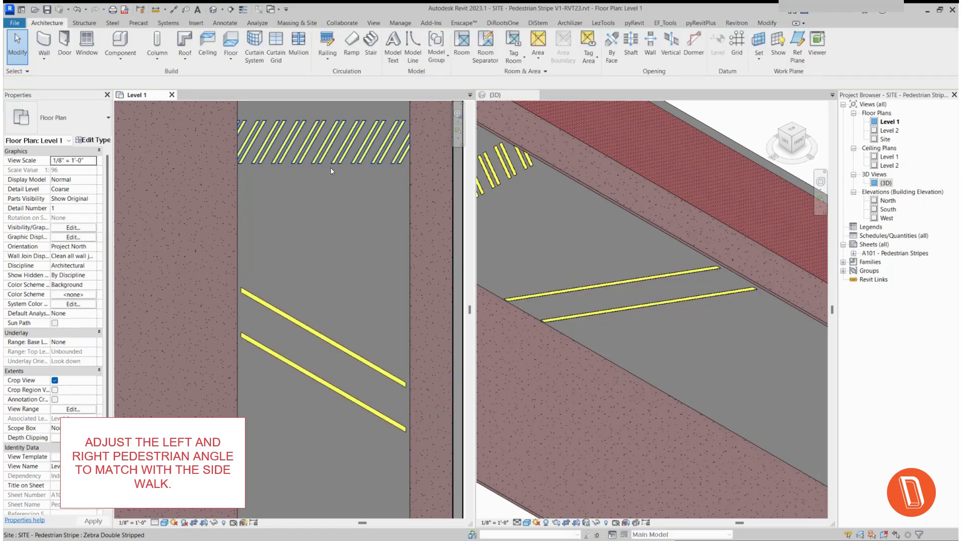
# Switch the diagonal crossing to the Zebra California style.
pyautogui.click(330, 340)
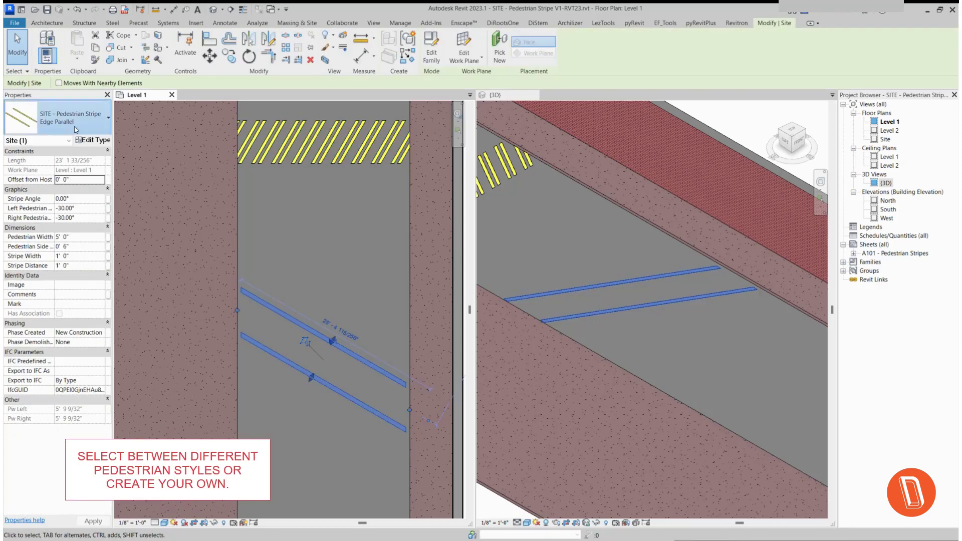
pyautogui.click(75, 118)
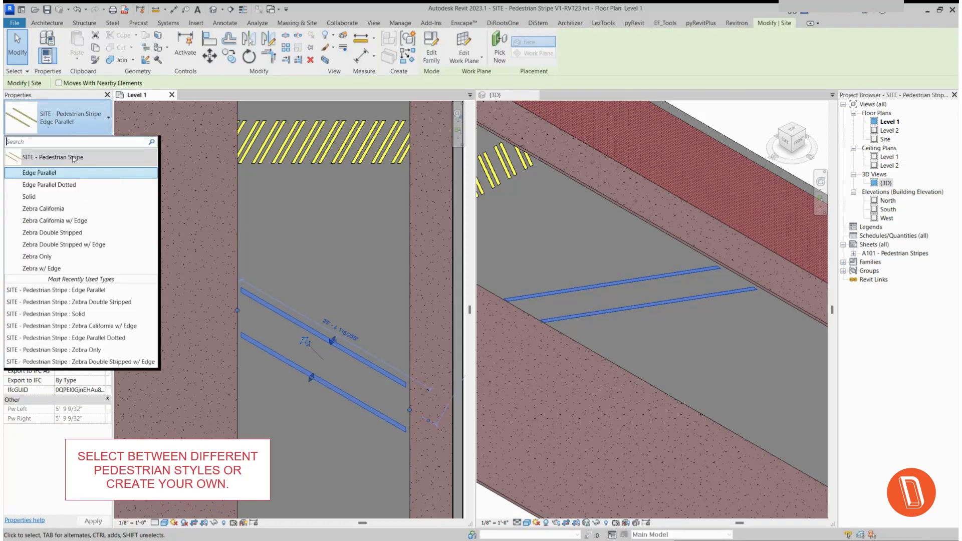
pyautogui.click(50, 209)
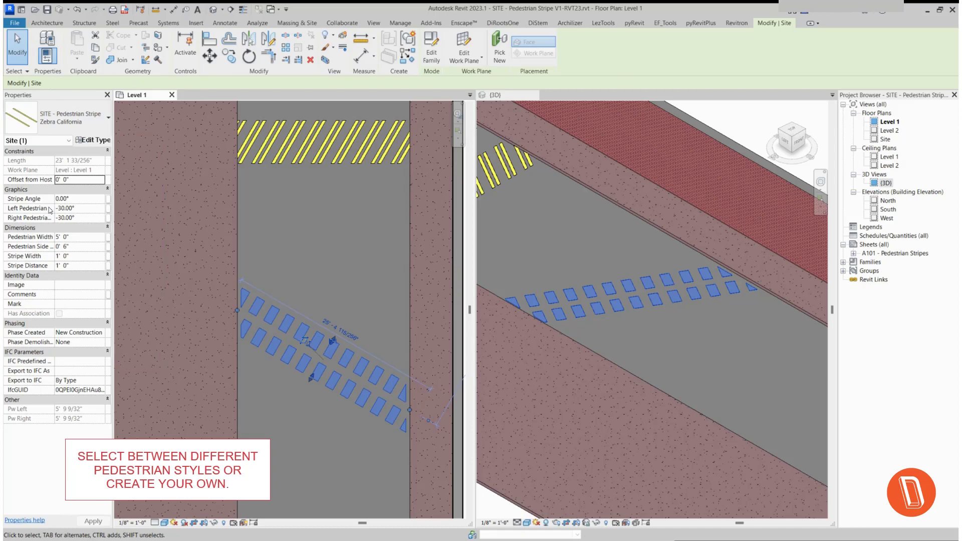
pyautogui.press('Escape')
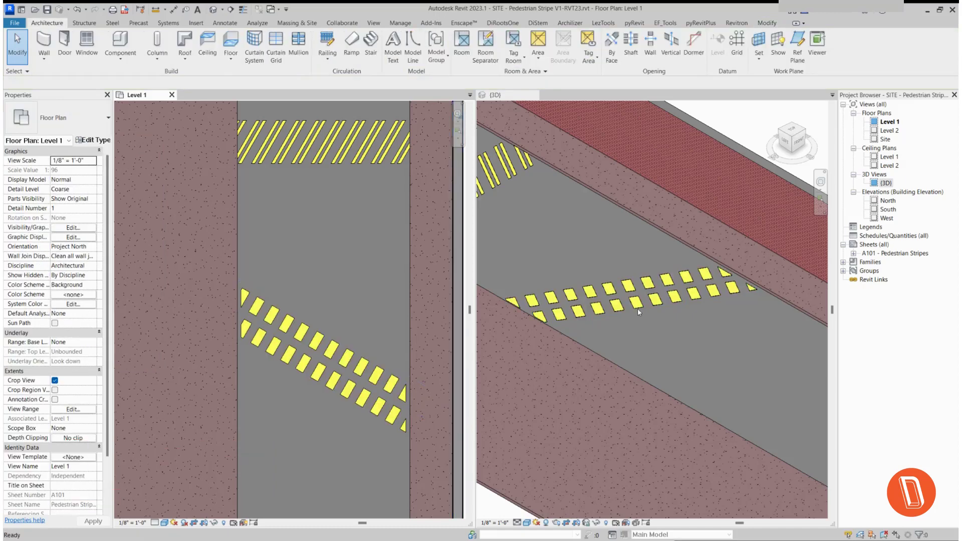
# Inspect the Zebra California crossing in 3D, orbiting and returning to the isometric view.
pyautogui.moveTo(694, 351)
pyautogui.keyDown('shift'); pyautogui.mouseDown(button='middle')
pyautogui.moveTo(631, 276)
pyautogui.moveTo(677, 332)
pyautogui.mouseUp(button='middle'); pyautogui.keyUp('shift')
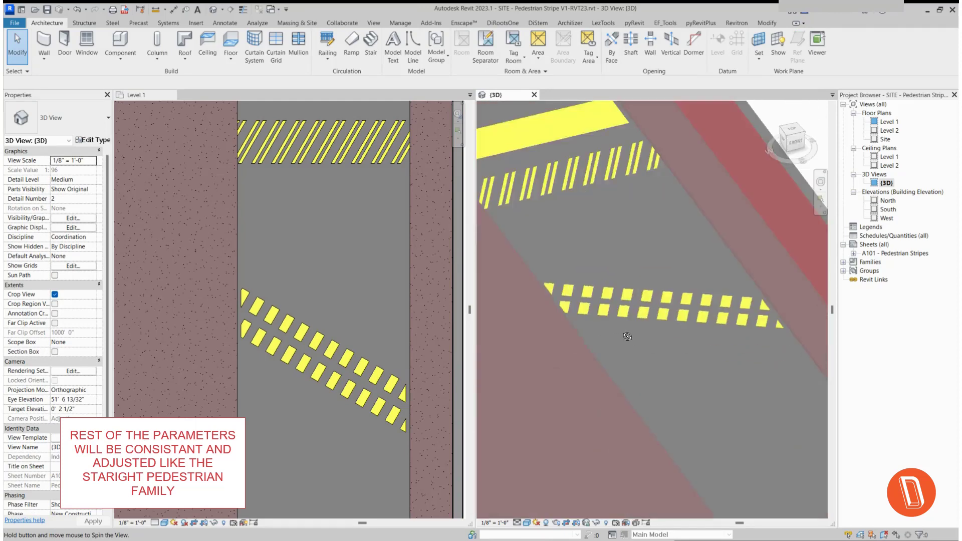
pyautogui.click(790, 142)
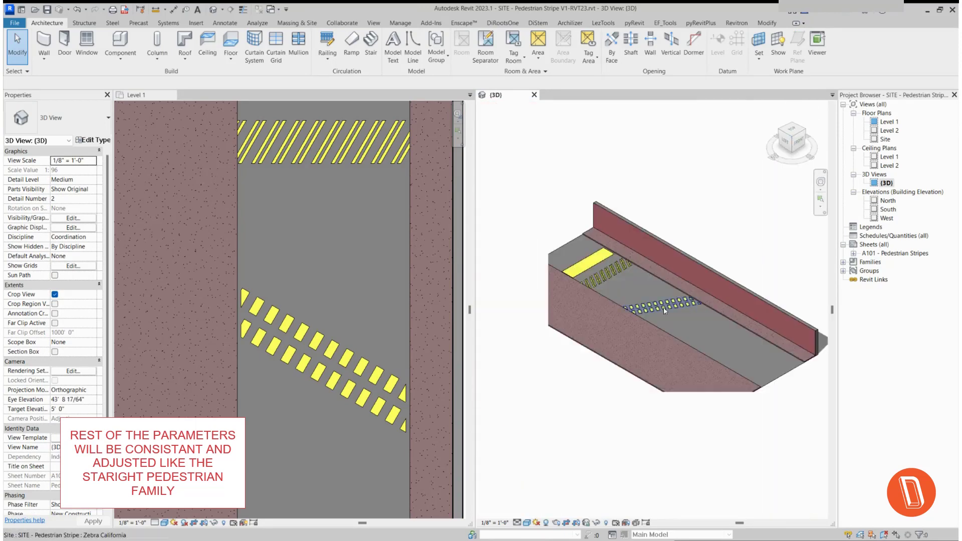
pyautogui.scroll(3, 665, 311)
pyautogui.scroll(3, 702, 264)
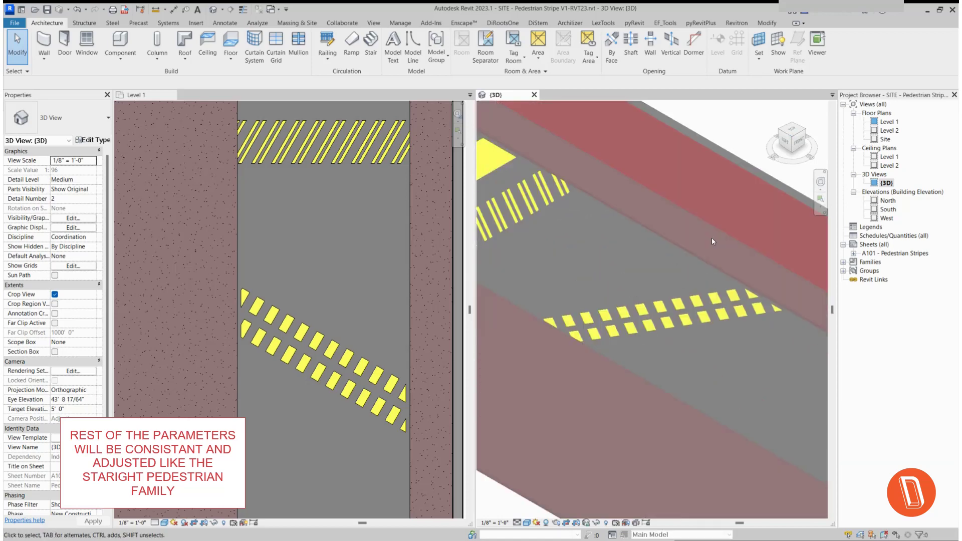
pyautogui.click(138, 272)
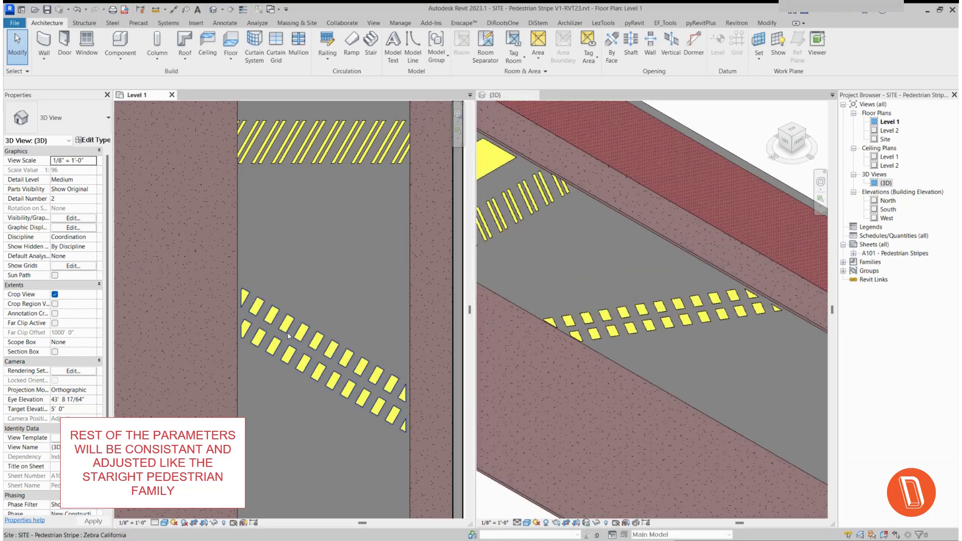
pyautogui.click(288, 353)
pyautogui.click(68, 116)
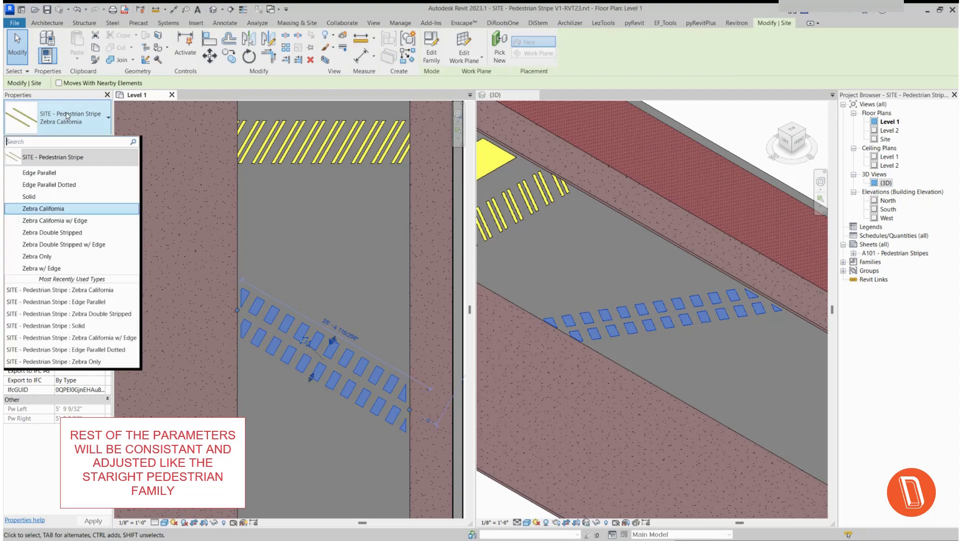
# Switch the diagonal crossing to Zebra Only and start a new crossing at the lower-left road edge.
pyautogui.click(52, 257)
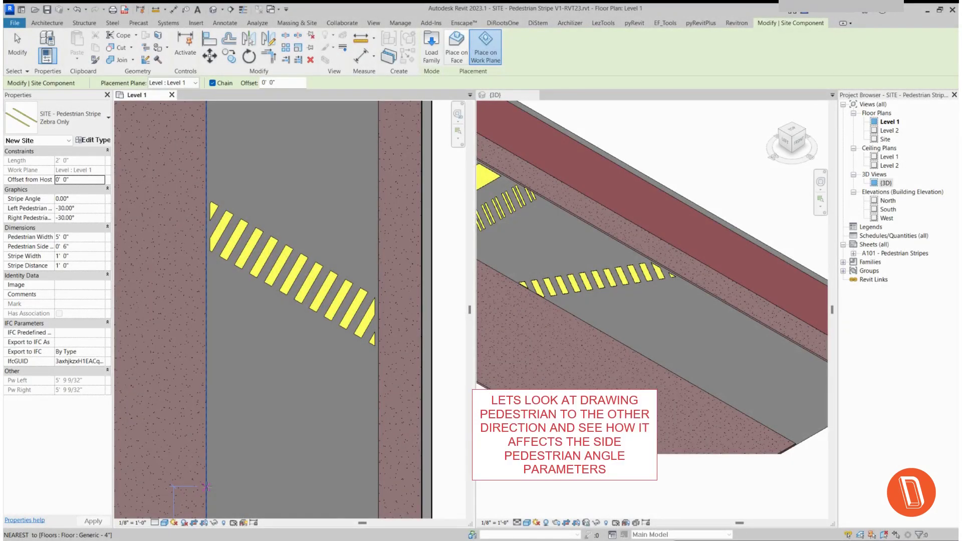
pyautogui.click(206, 486)
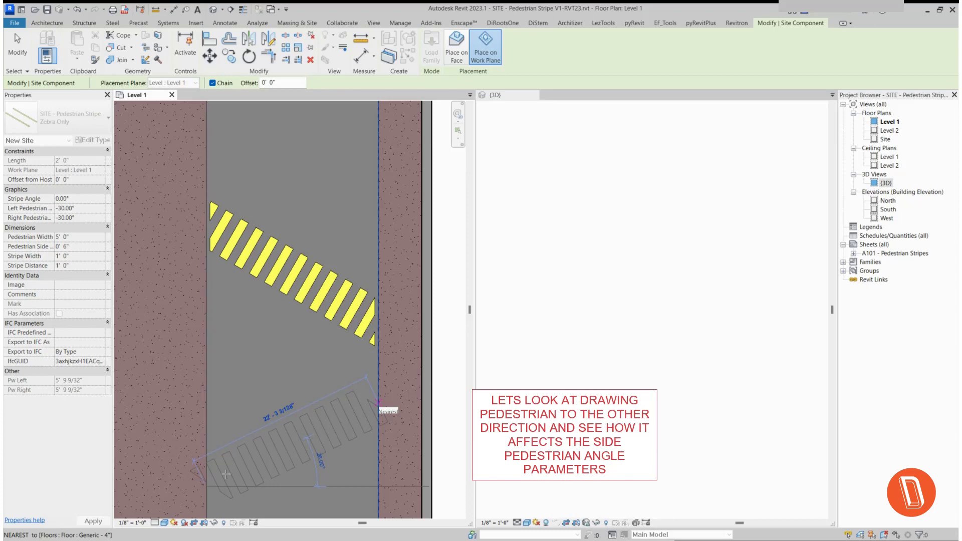
# End the reverse-direction crossing at the right road edge and set its pedestrian angle to 30°.
pyautogui.click(378, 401)
pyautogui.press('Escape')
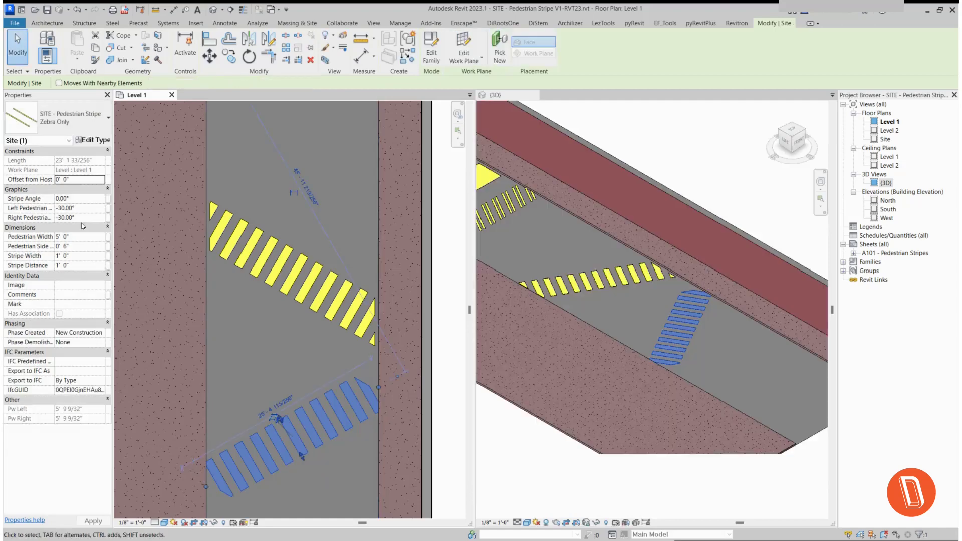
pyautogui.click(88, 208)
pyautogui.write('30')
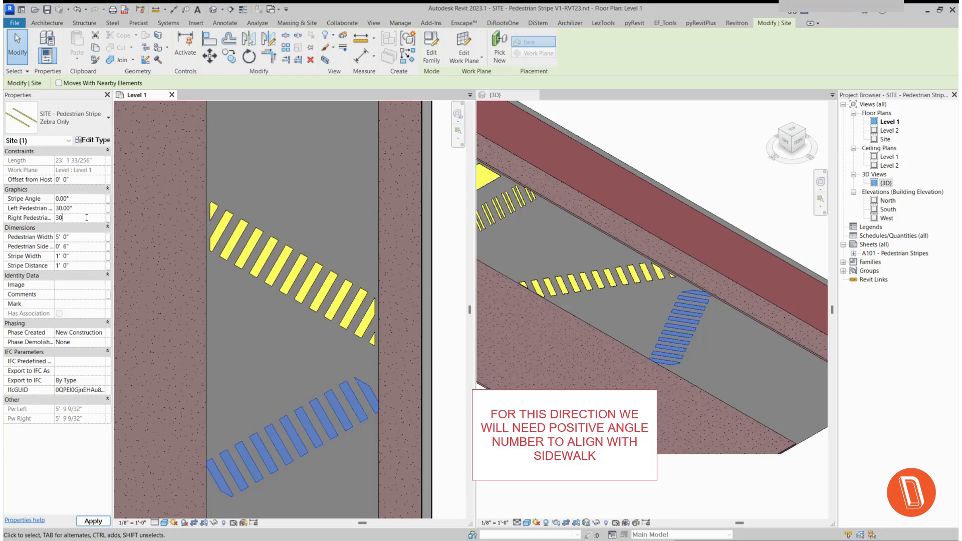
pyautogui.press('Return')
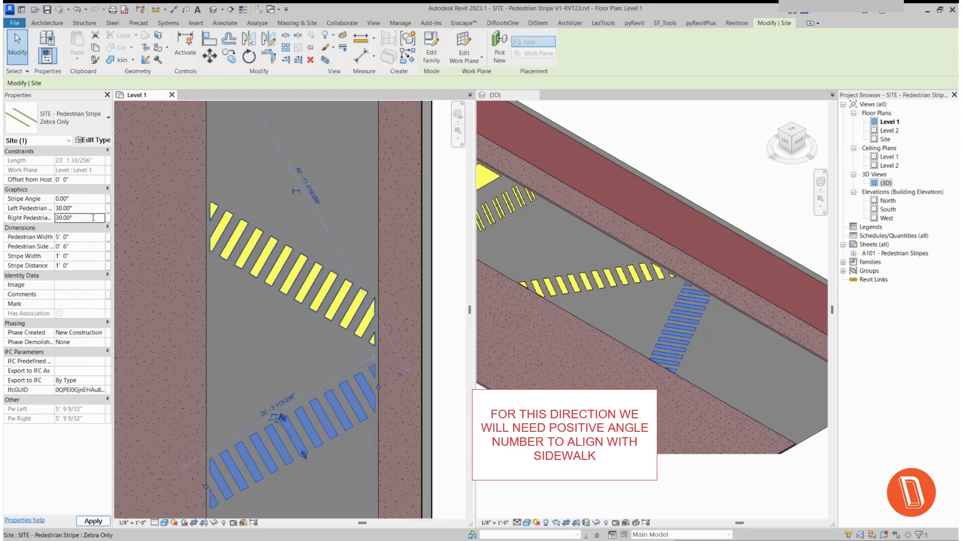
pyautogui.press('Escape')
# Set the lower crosswalk's stripe angle to 30° so its bars align with the sidewalks.
pyautogui.scroll(-1, 333, 398)
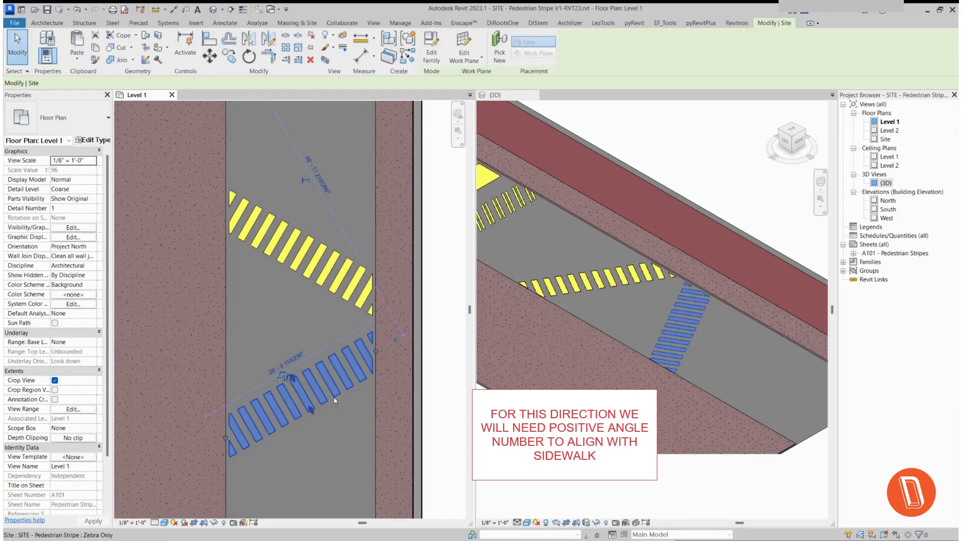
pyautogui.click(333, 398)
pyautogui.write('30.00')
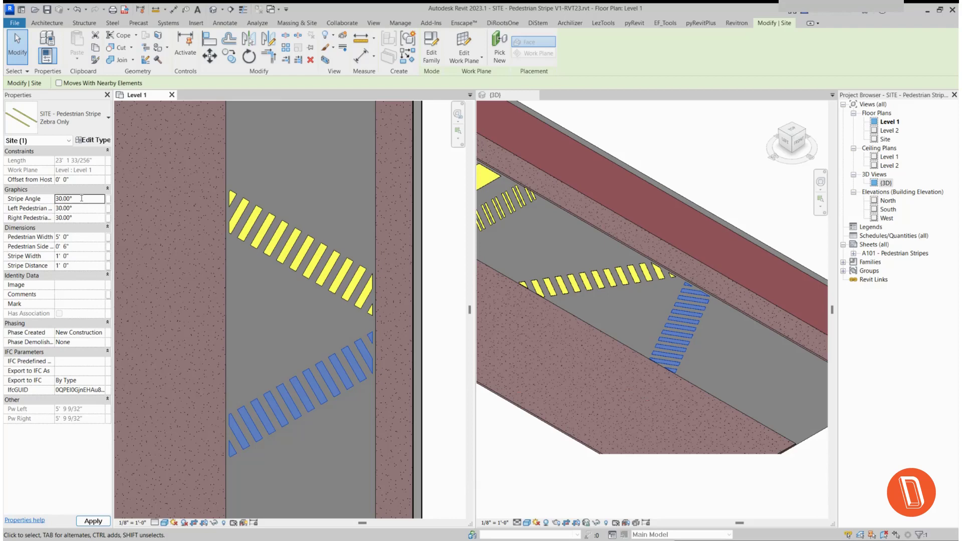
pyautogui.press('Escape')
pyautogui.scroll(-1, 387, 296)
pyautogui.scroll(-1, 376, 276)
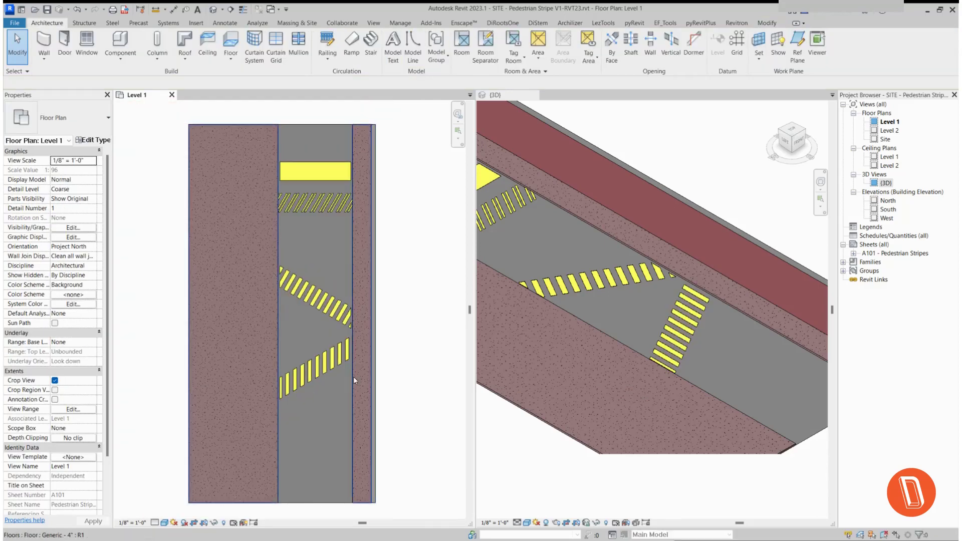
pyautogui.scroll(1, 354, 377)
# Set the lower crosswalk's Pedestrian Side offset to 0' 0" so its stripes reach both sidewalks.
pyautogui.click(344, 357)
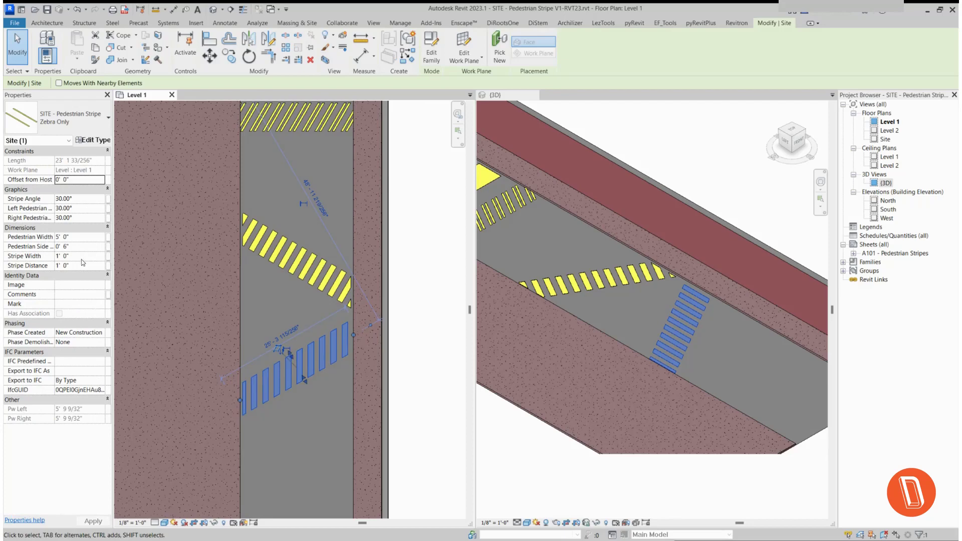
pyautogui.click(83, 248)
pyautogui.write('0')
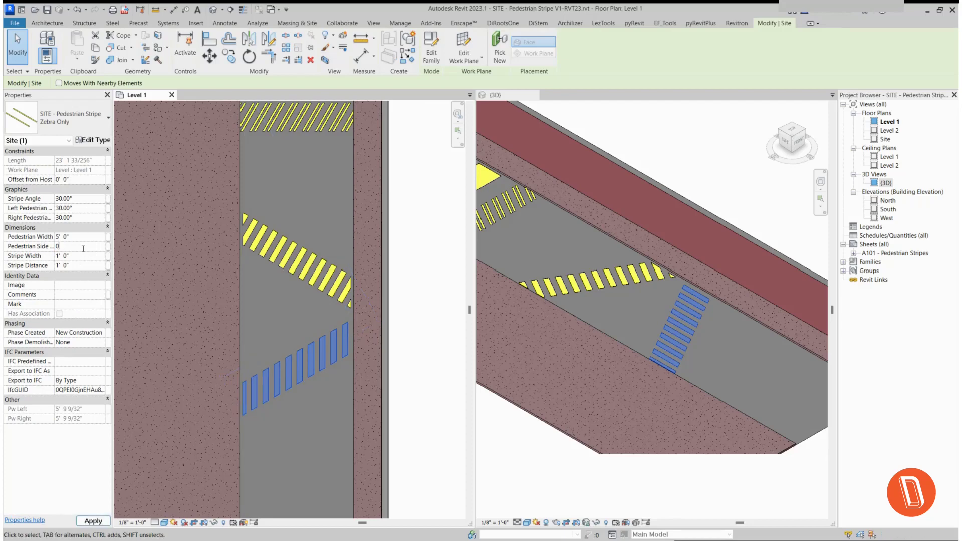
pyautogui.press('Return')
pyautogui.scroll(2, 285, 401)
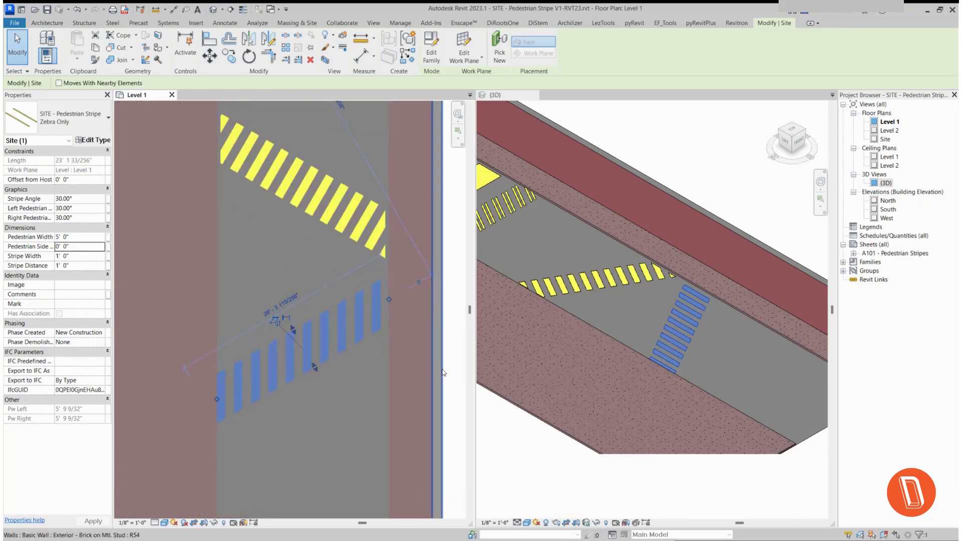
pyautogui.press('Escape')
pyautogui.click(279, 385)
pyautogui.scroll(-2, 299, 311)
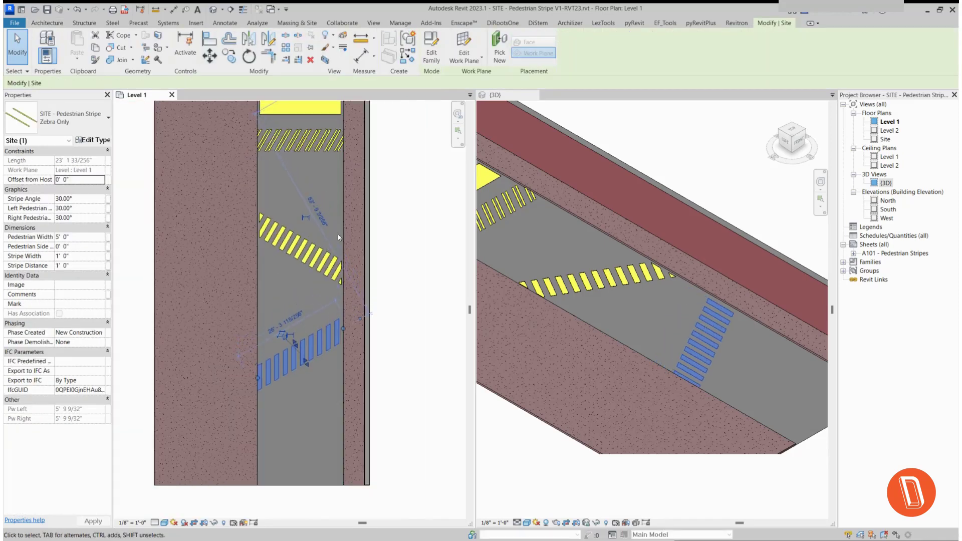
pyautogui.press('Escape')
pyautogui.scroll(-2, 278, 402)
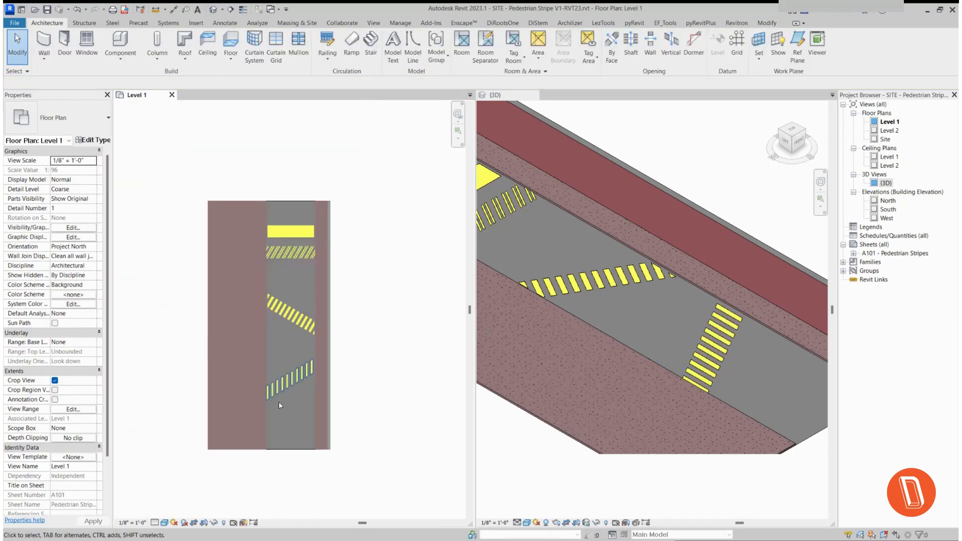
pyautogui.scroll(4, 282, 385)
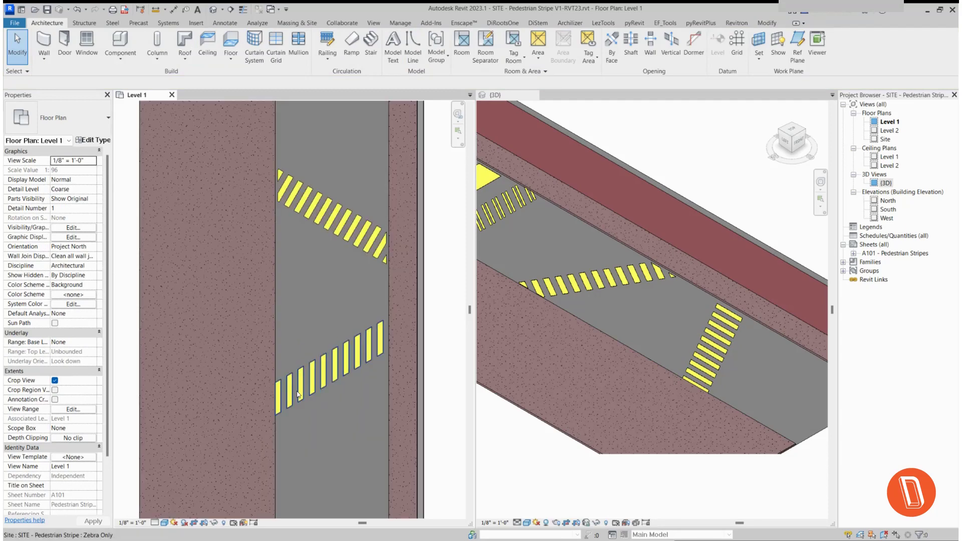
# Switch the lower crosswalk to the Zebra w/ Edge type.
pyautogui.click(281, 391)
pyautogui.click(65, 119)
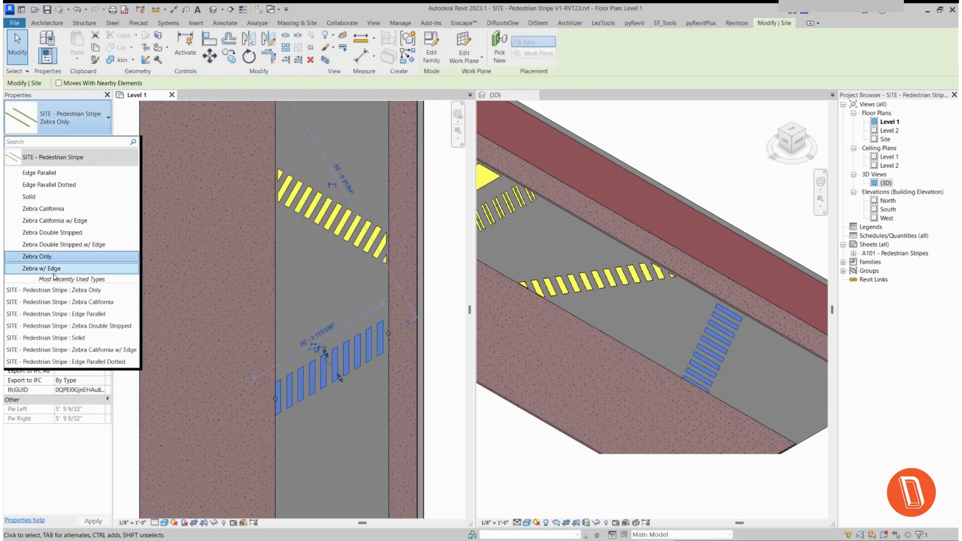
pyautogui.click(56, 269)
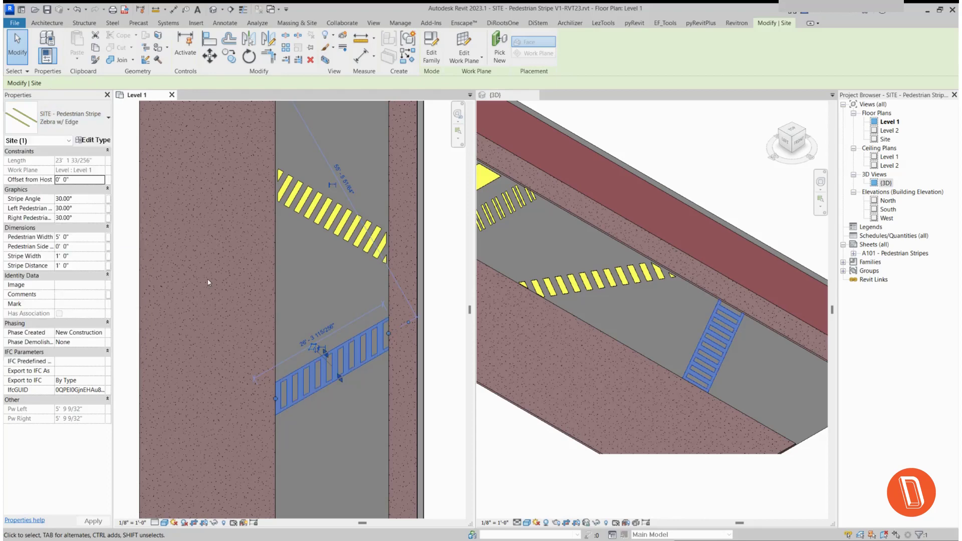
pyautogui.press('Escape')
# Orbit and zoom the 3D view in on the crossing's edge-framed stripes.
pyautogui.scroll(2, 730, 328)
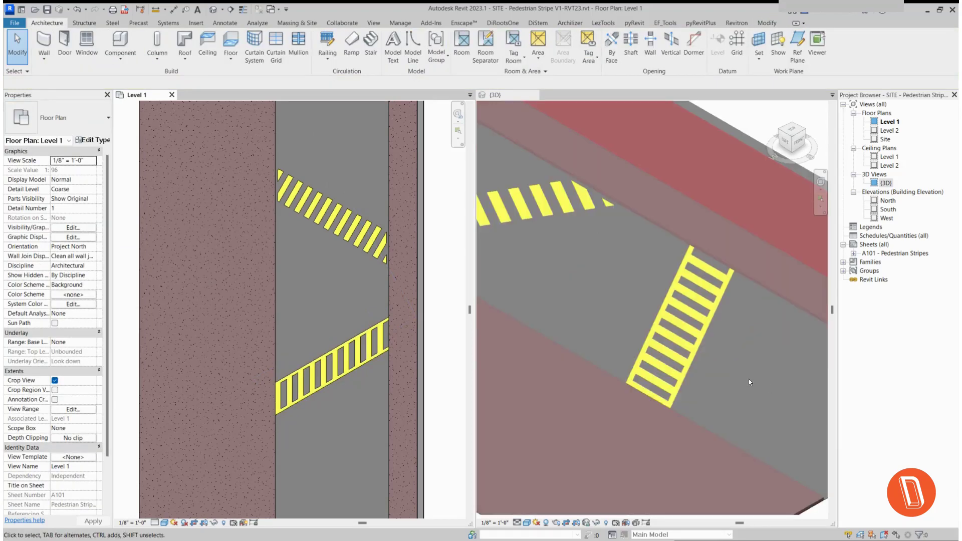
pyautogui.moveTo(748, 378)
pyautogui.keyDown('shift'); pyautogui.mouseDown(button='middle')
pyautogui.moveTo(681, 369)
pyautogui.moveTo(706, 341)
pyautogui.mouseUp(button='middle'); pyautogui.keyUp('shift')
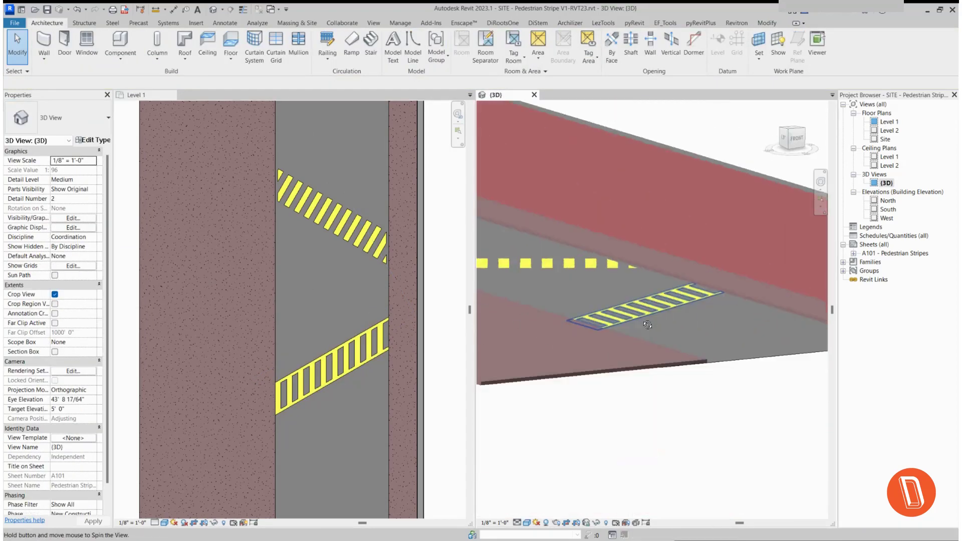
pyautogui.scroll(2, 705, 341)
pyautogui.scroll(2, 685, 294)
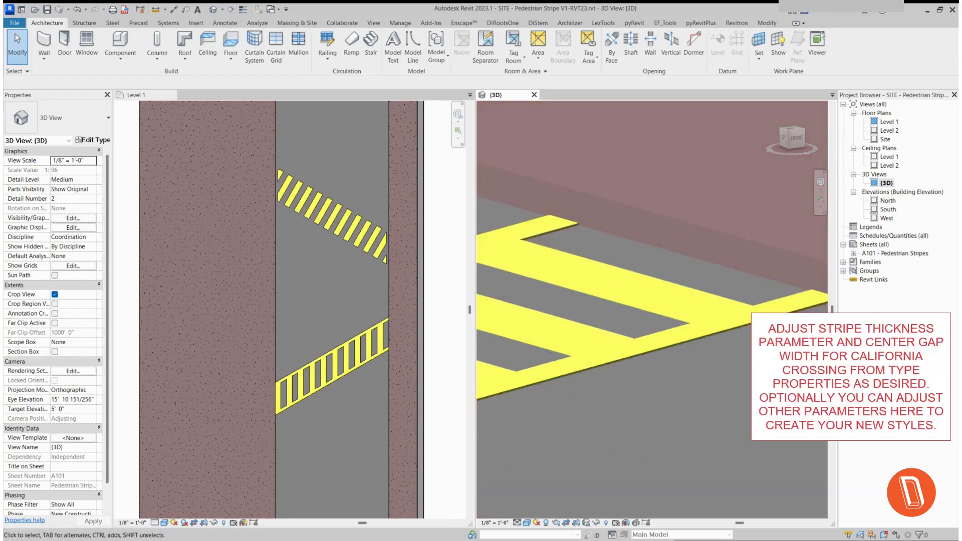
pyautogui.scroll(2, 684, 294)
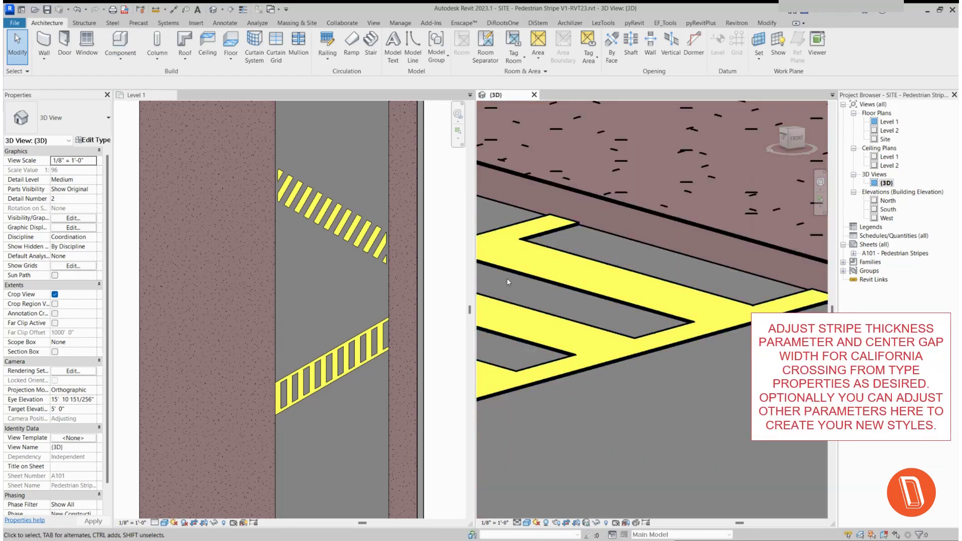
# Give the Zebra w/ Edge type a Stripe Thickness of 3" and apply it.
pyautogui.click(657, 314)
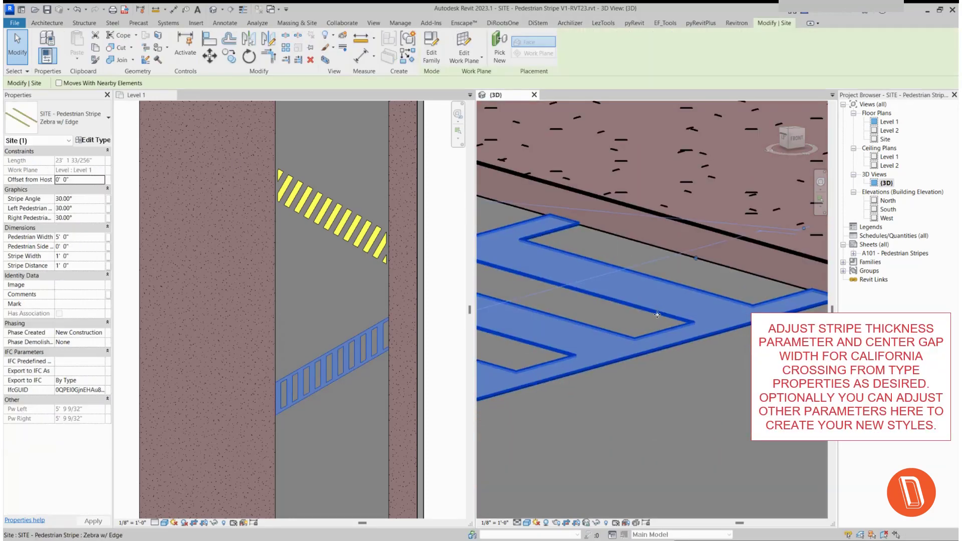
pyautogui.click(97, 143)
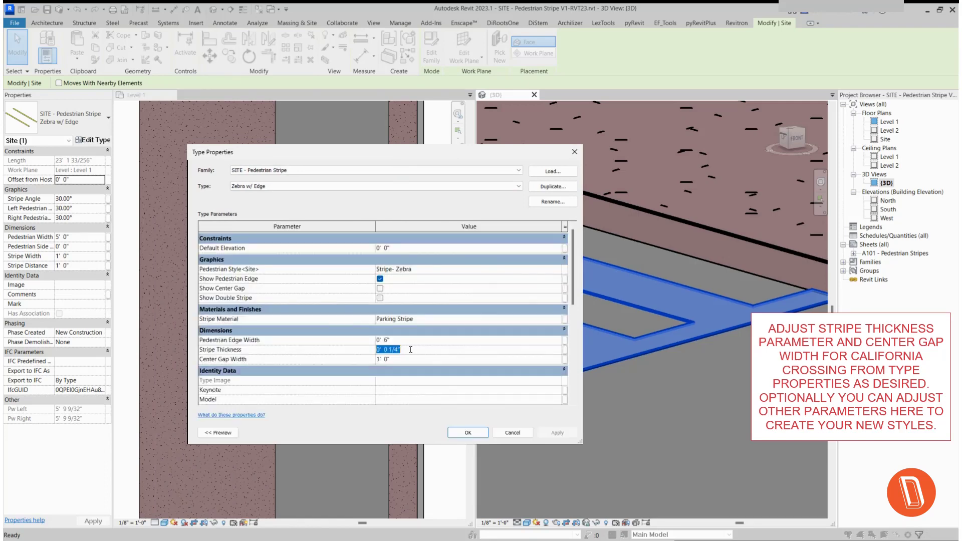
pyautogui.click(410, 349)
pyautogui.write('3"')
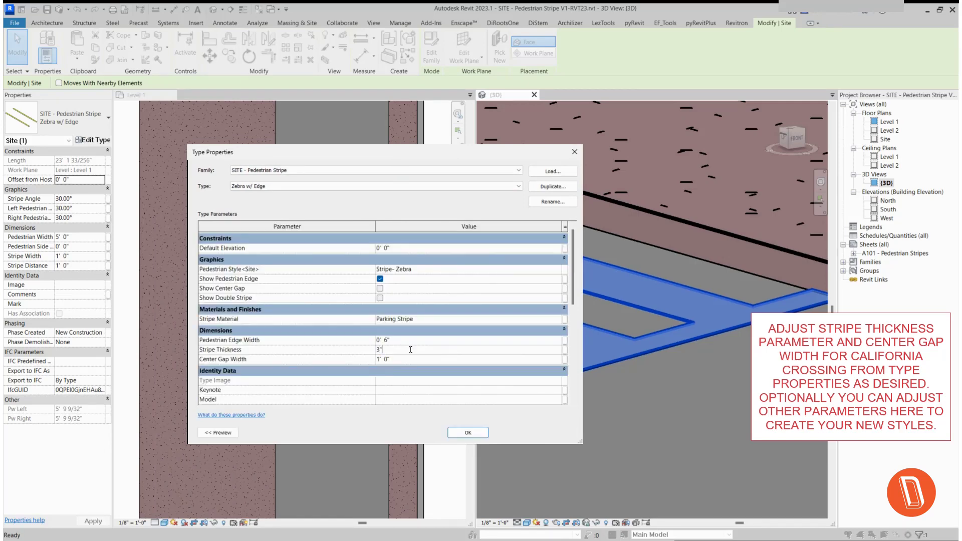
pyautogui.click(552, 435)
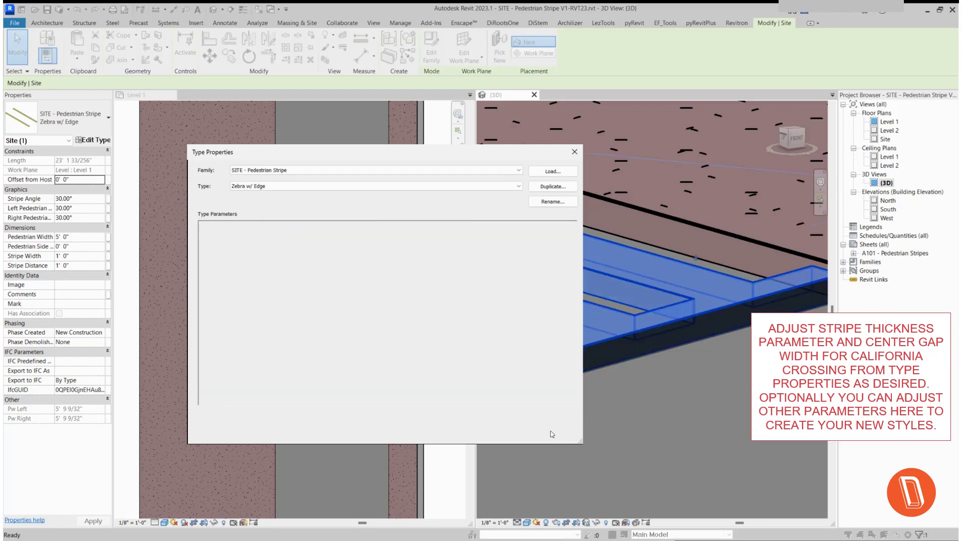
# Inspect the raised stripes from the side in 3D, then reopen the crossing's type properties.
pyautogui.scroll(3, 744, 344)
pyautogui.scroll(2, 732, 362)
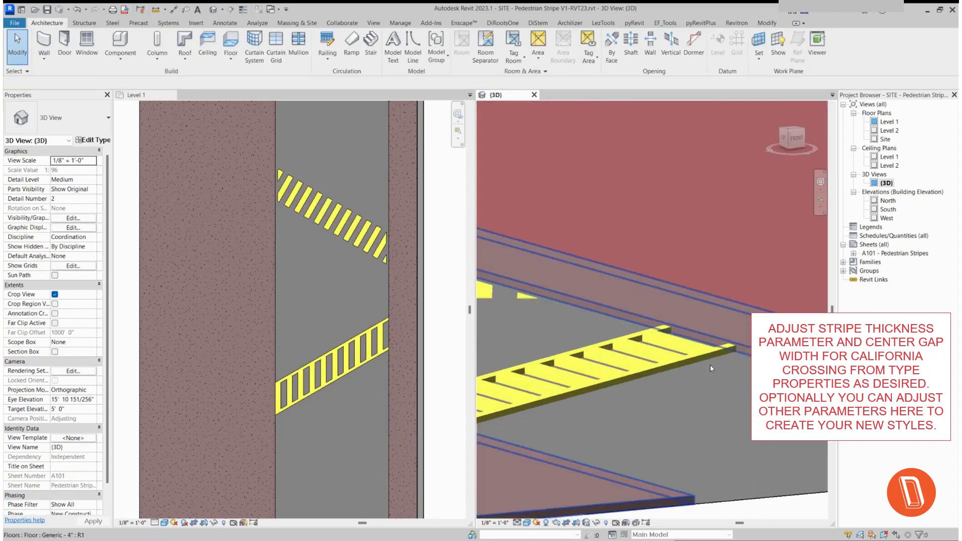
pyautogui.moveTo(710, 368)
pyautogui.keyDown('shift'); pyautogui.mouseDown(button='middle')
pyautogui.moveTo(651, 371)
pyautogui.moveTo(709, 336)
pyautogui.mouseUp(button='middle'); pyautogui.keyUp('shift')
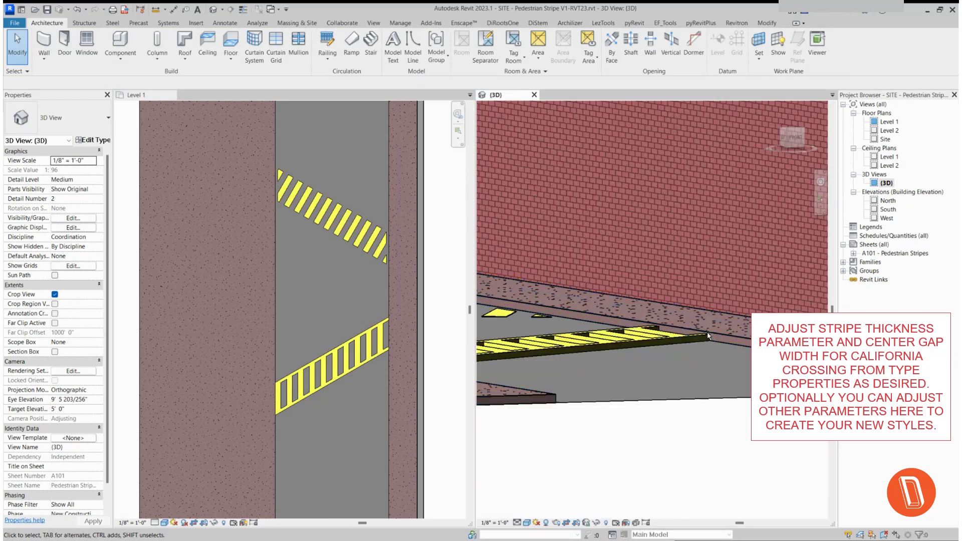
pyautogui.scroll(2, 709, 335)
pyautogui.scroll(1, 699, 317)
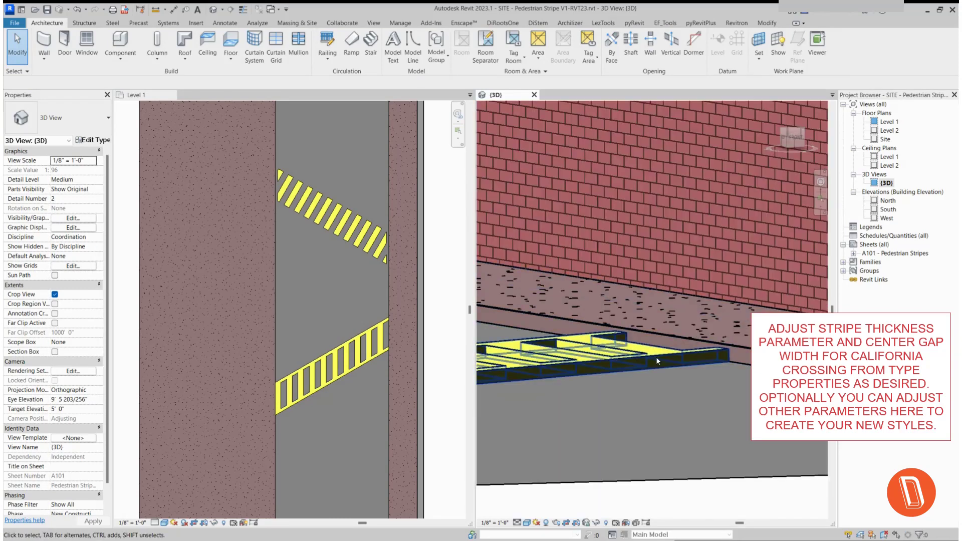
pyautogui.click(563, 365)
pyautogui.click(93, 140)
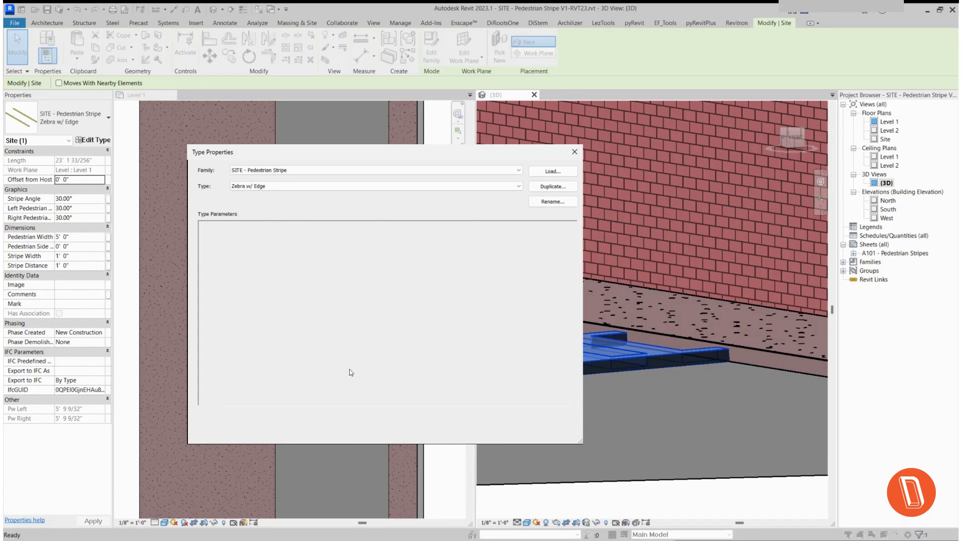
# Confirm the 1/4" stripe thickness and view the flat stripes from above.
pyautogui.click(464, 434)
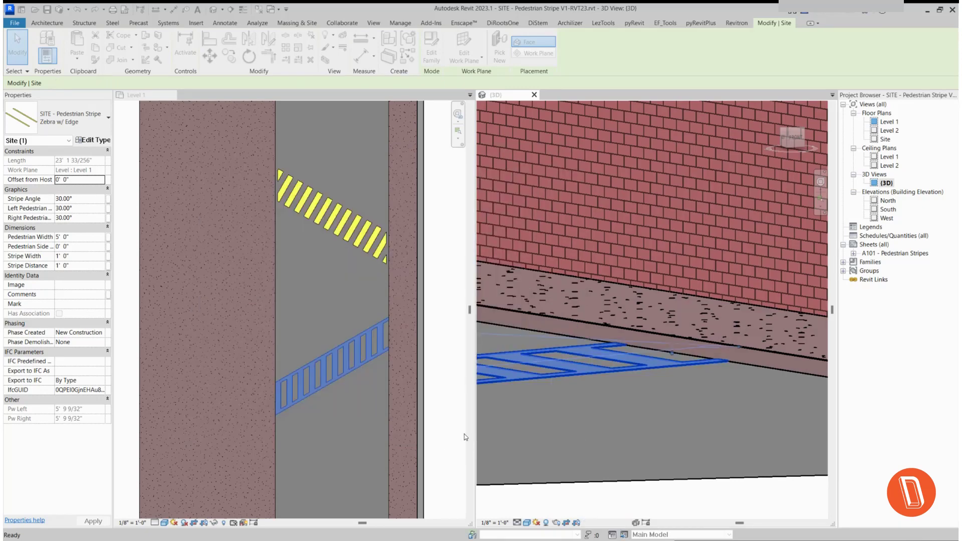
pyautogui.keyDown('shift'); pyautogui.moveTo(601, 411); pyautogui.dragTo(721, 380, button='middle'); pyautogui.keyUp('shift')
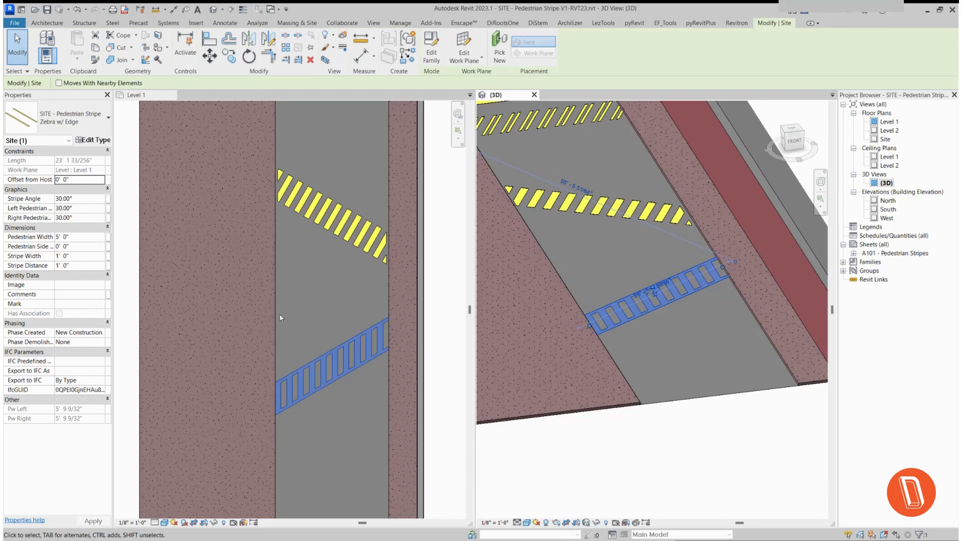